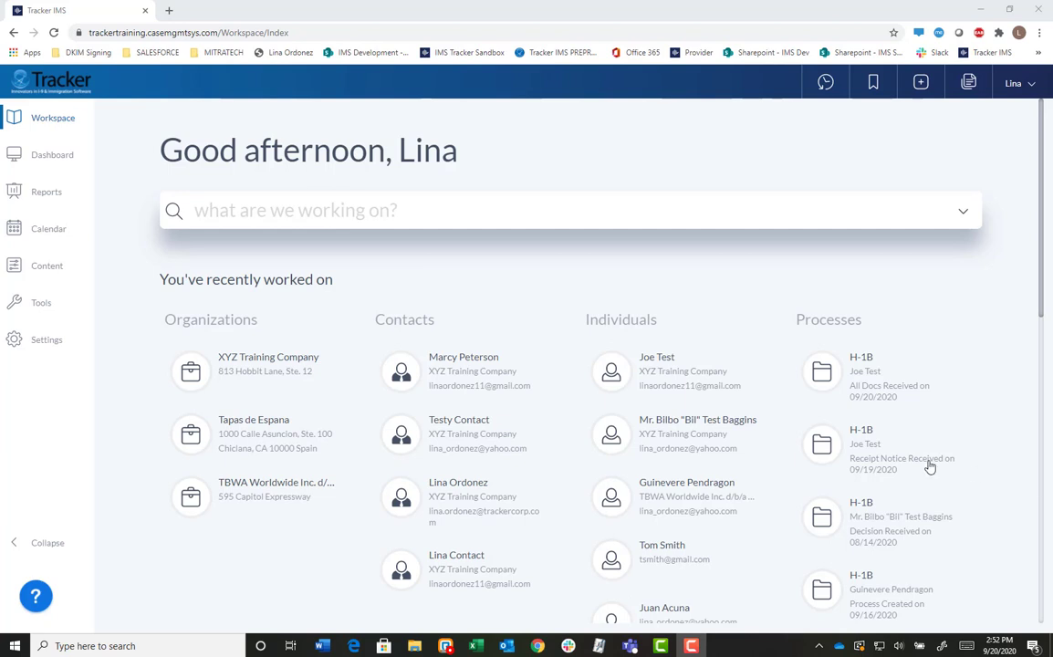
# Open the first H-1B process card in the recently worked-on Processes list.
pyautogui.click(857, 400)
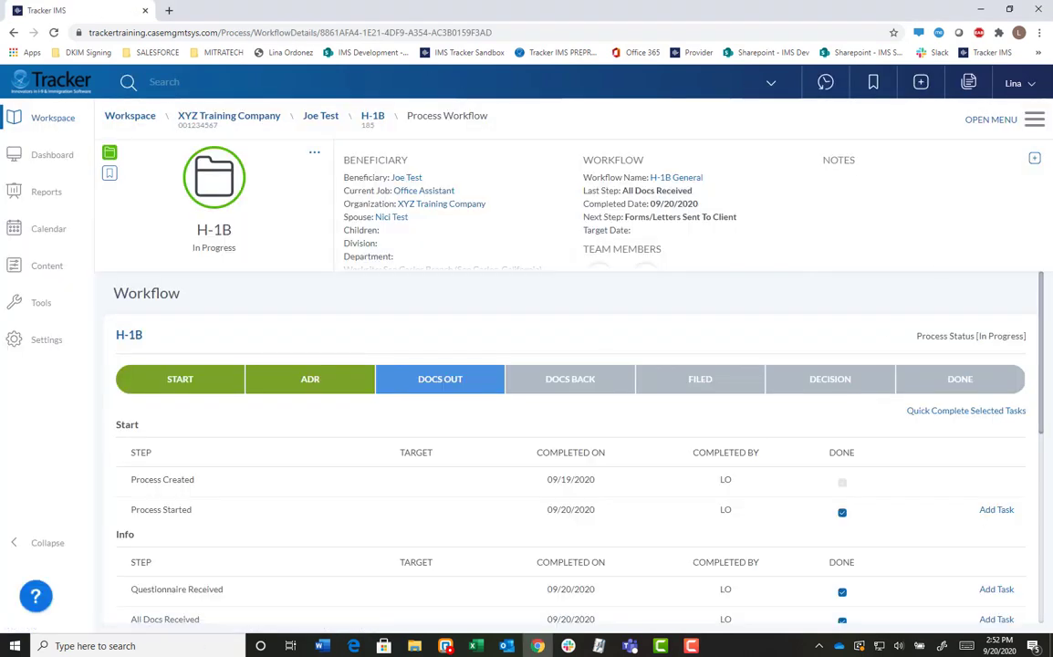
# Go to the H-1B process's All Notes page and open the Add Public Note dialog.
pyautogui.click(1034, 120)
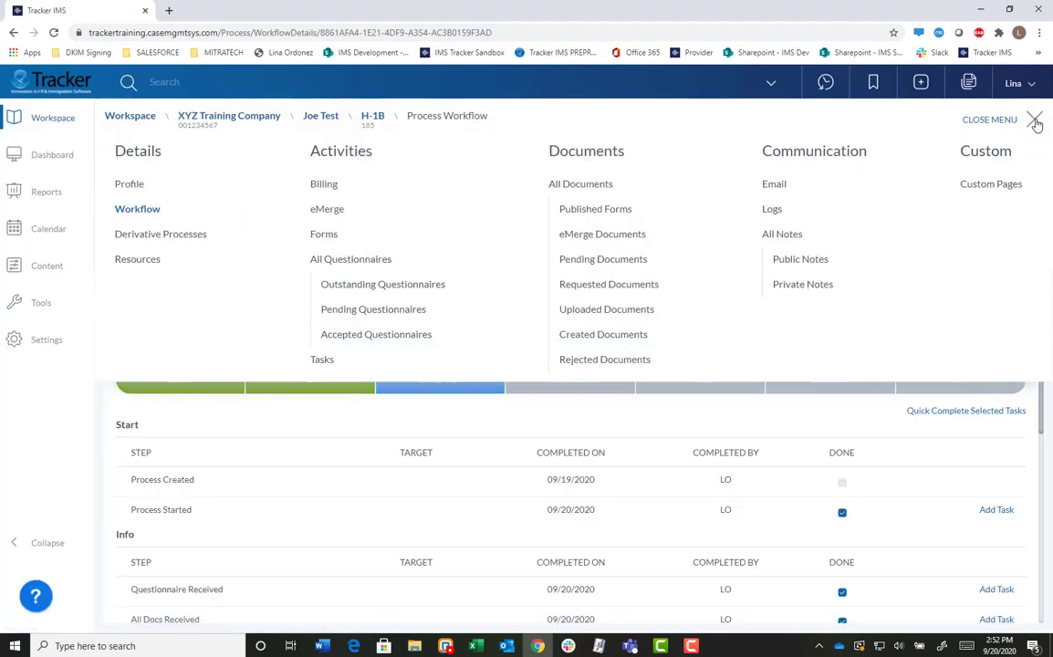
pyautogui.click(782, 235)
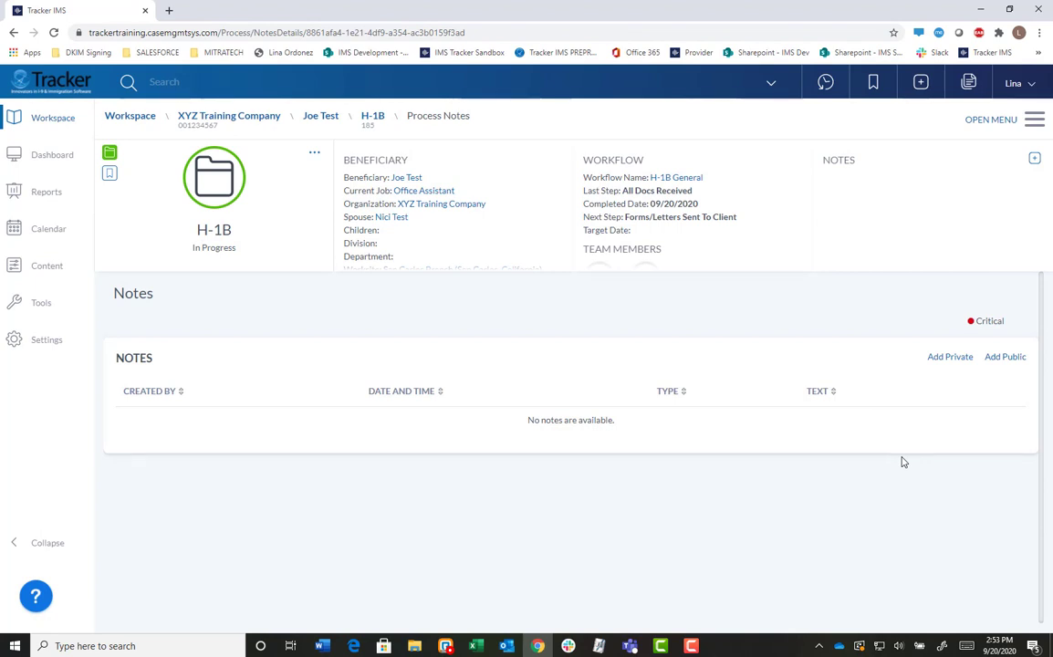
pyautogui.click(1005, 357)
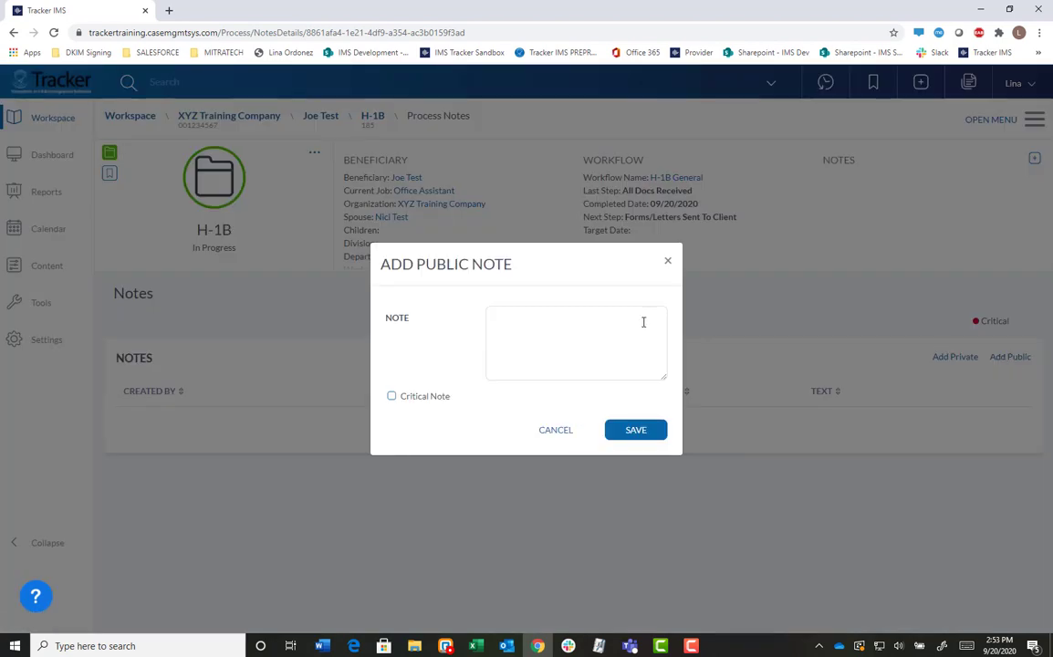
# Save a public note 'This is a public critical note' flagged as Critical.
pyautogui.write('Thsi is a')
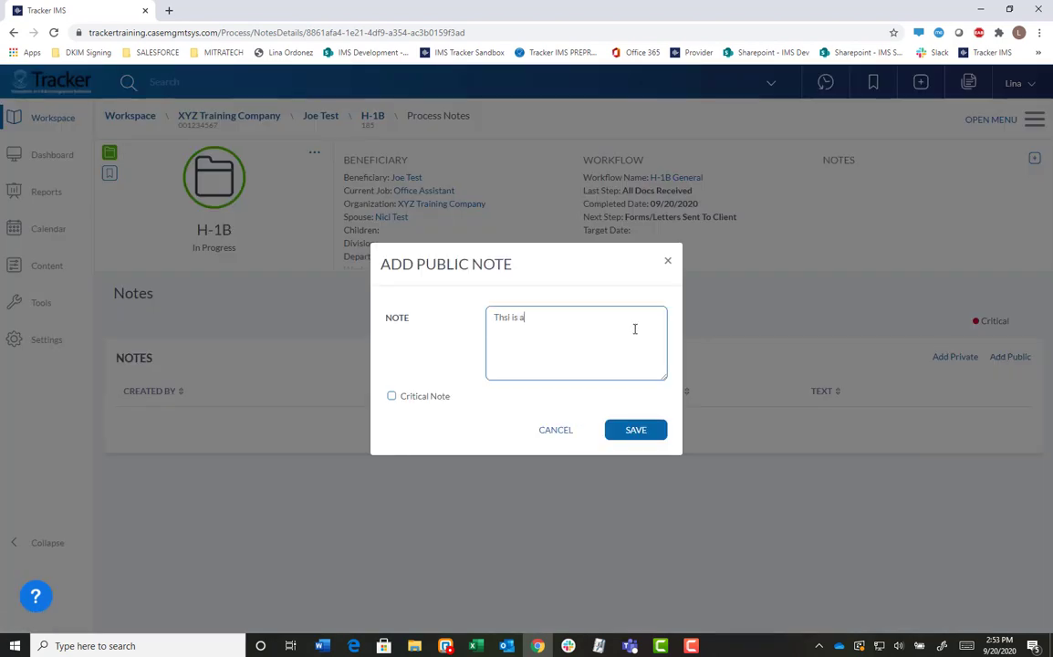
pyautogui.press('BackSpace')
pyautogui.press('BackSpace')
pyautogui.press('BackSpace')
pyautogui.press('BackSpace')
pyautogui.press('BackSpace')
pyautogui.write('is is a public critical note')
pyautogui.click(392, 396)
pyautogui.click(391, 397)
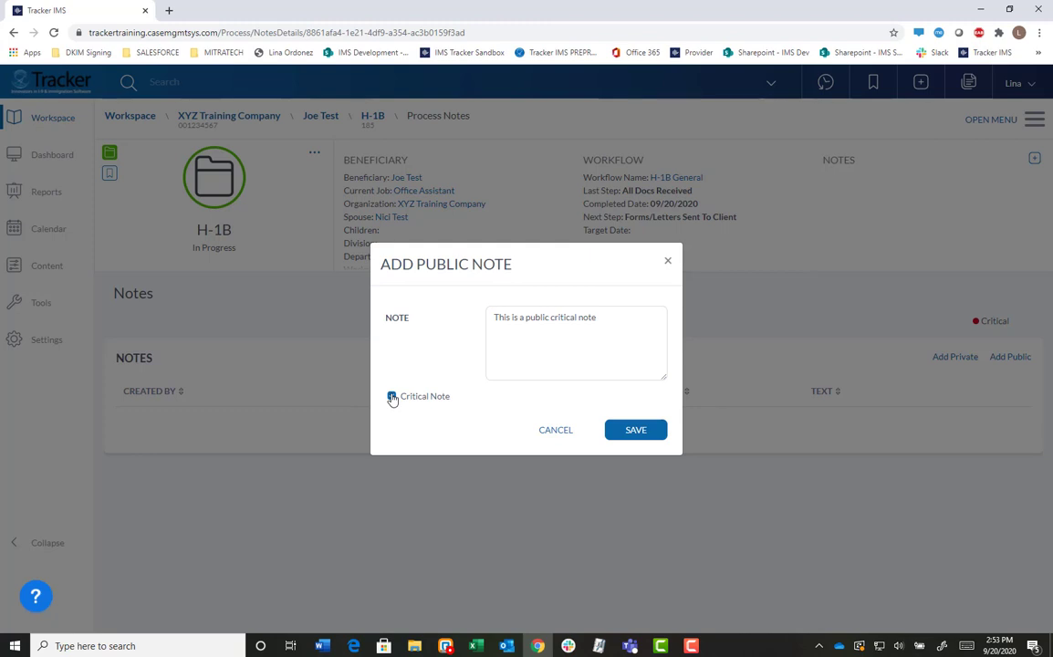
pyautogui.click(636, 430)
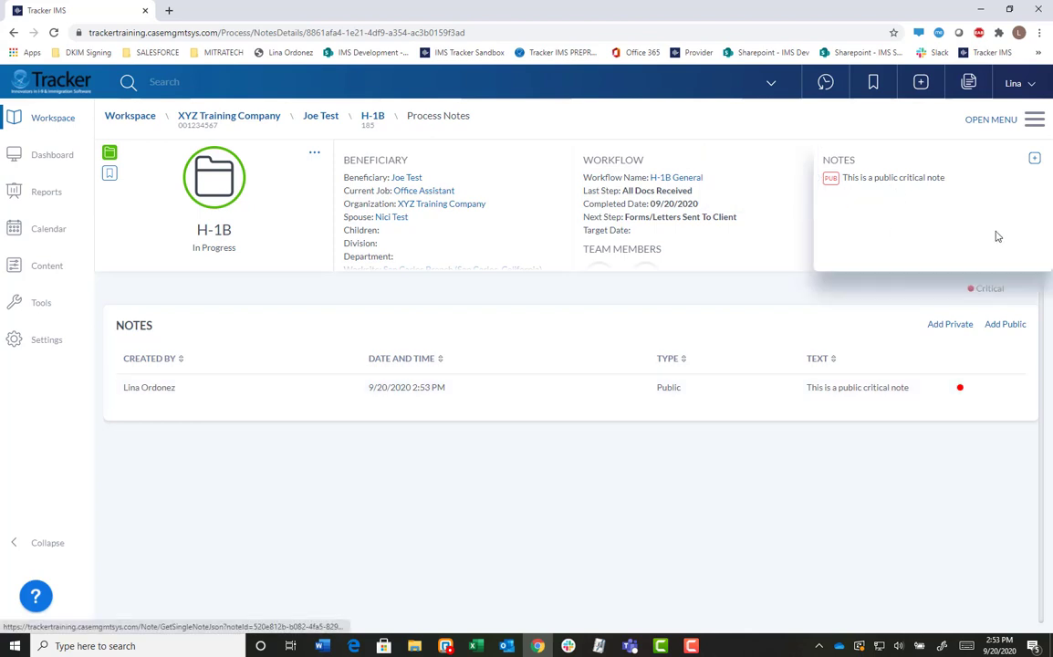
pyautogui.click(951, 326)
# Save the private note 'This is a private note.' and preview it in the header notes summary.
pyautogui.click(559, 336)
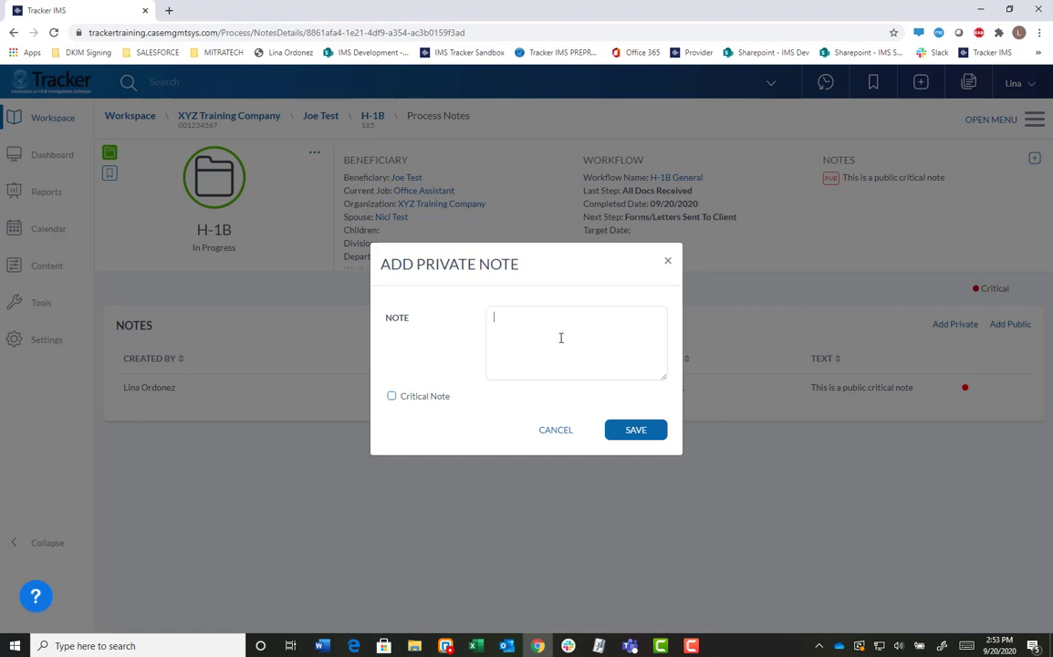
pyautogui.write('This is a pr')
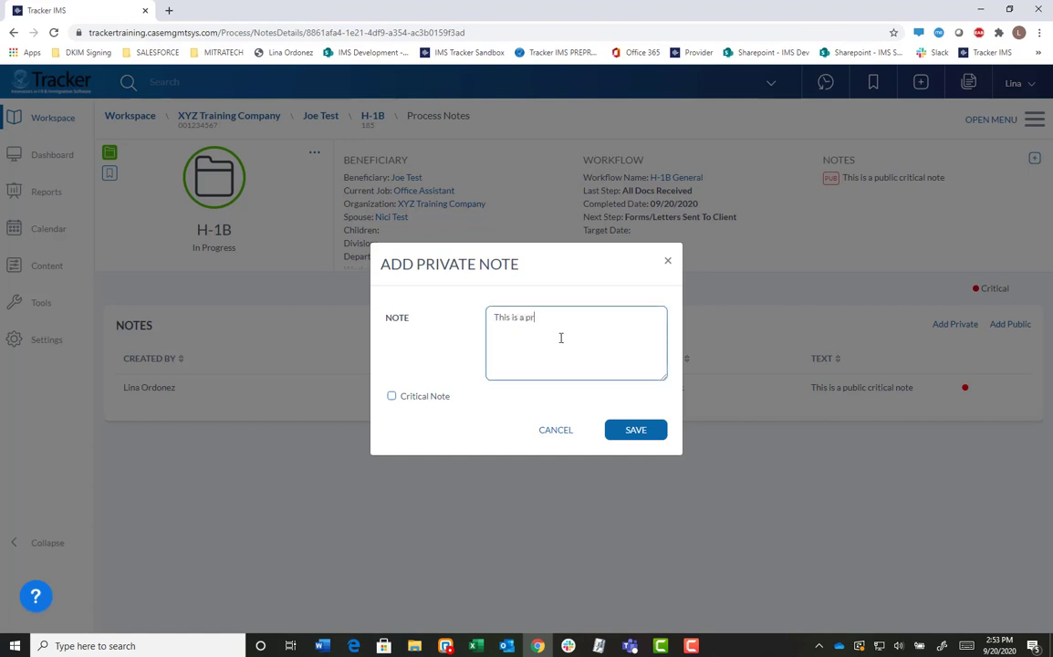
pyautogui.write('ivate note.')
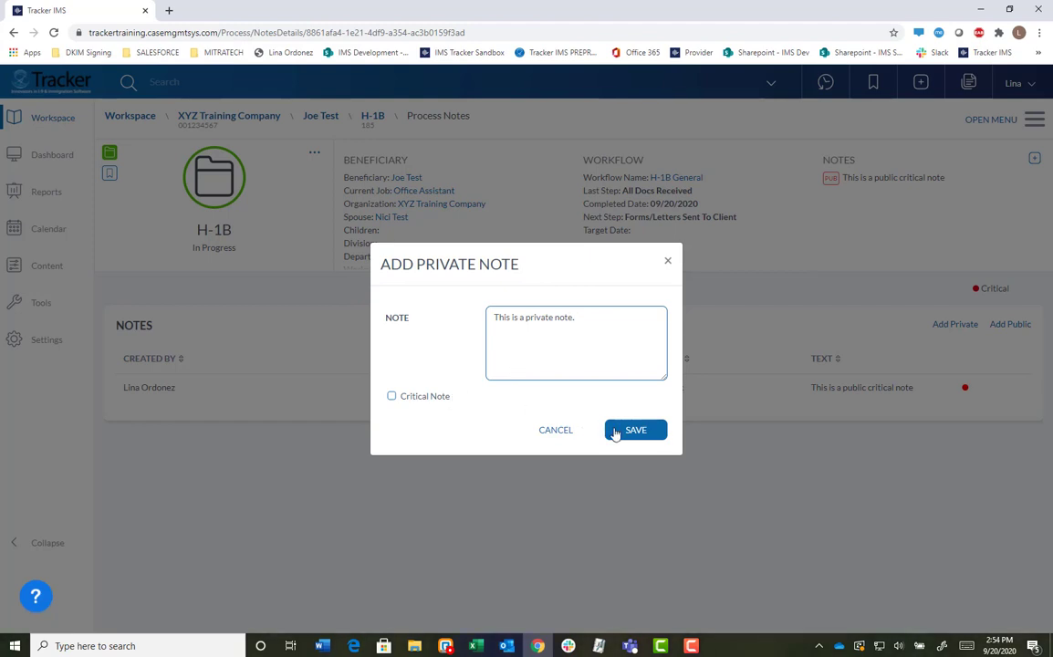
pyautogui.click(620, 432)
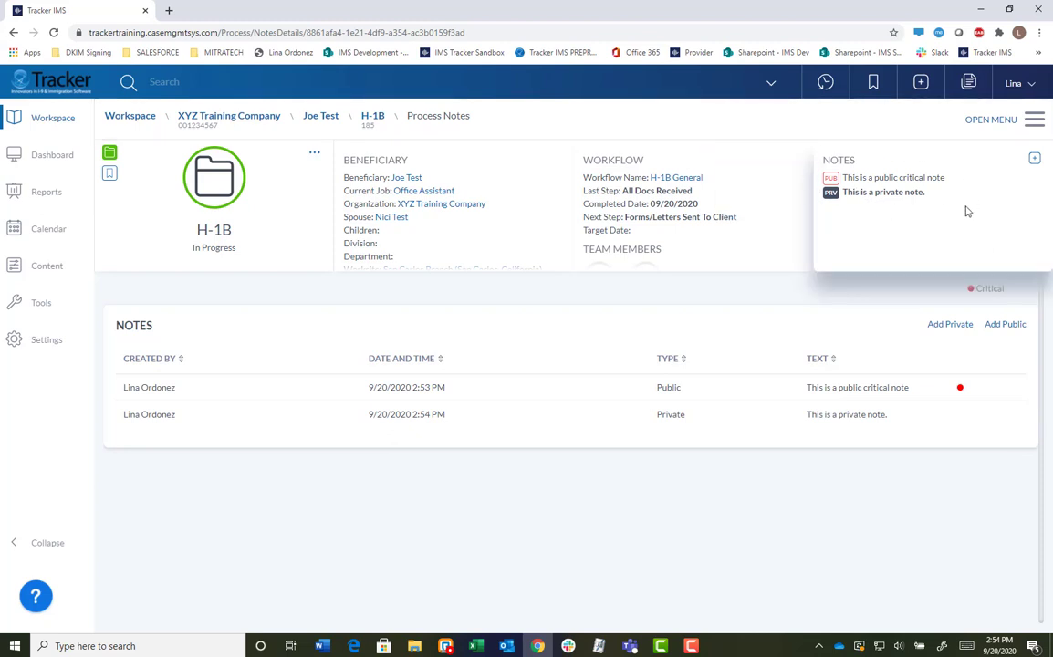
pyautogui.moveTo(894, 181)
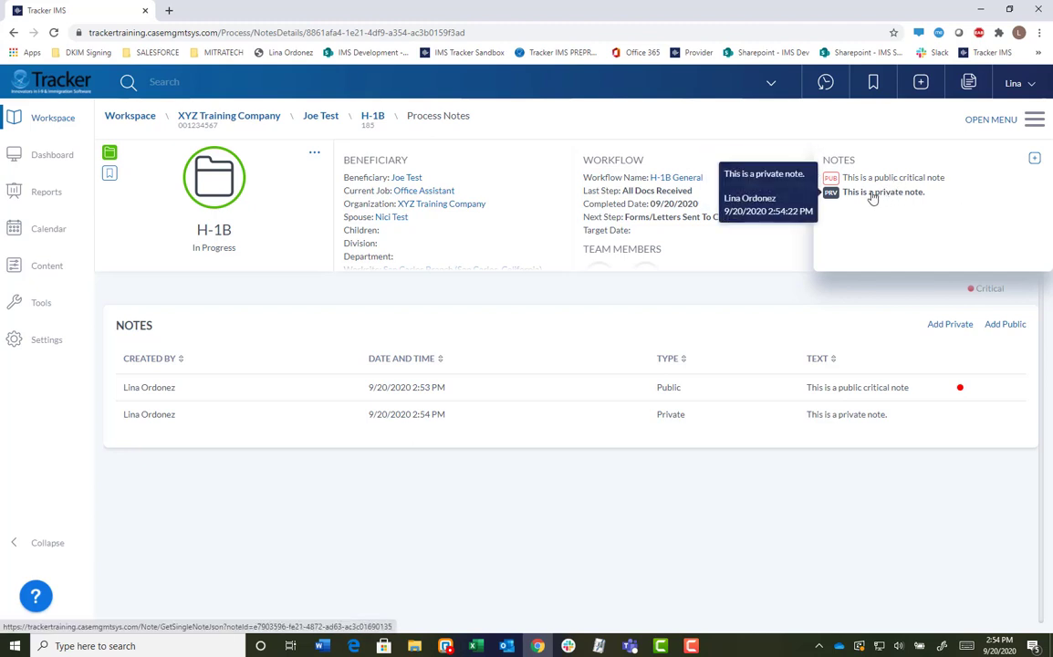
pyautogui.moveTo(831, 183)
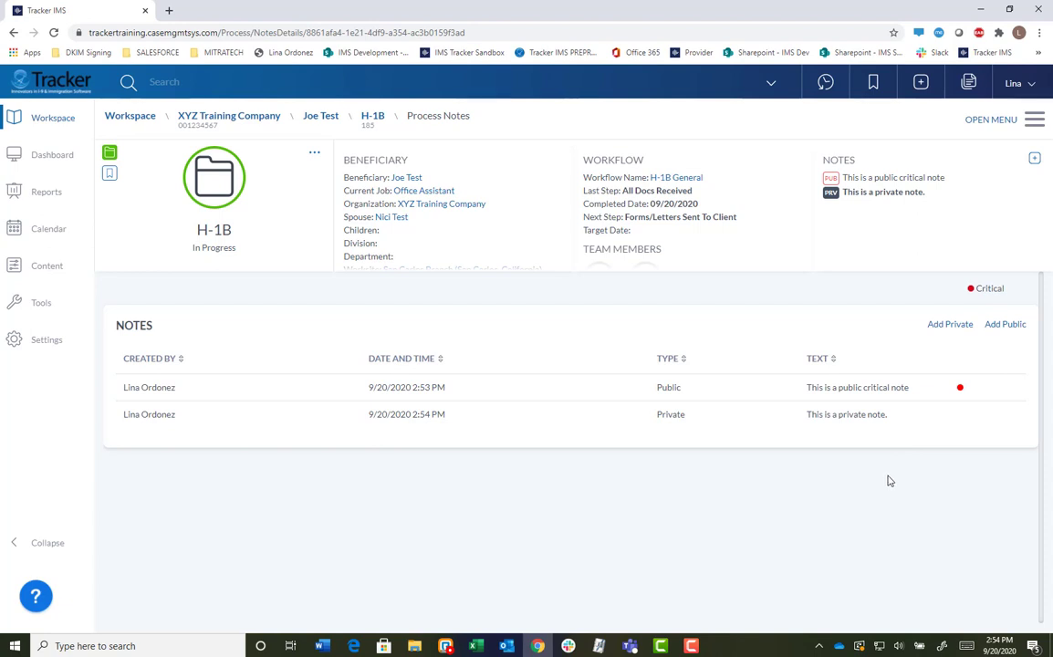
# Log out of the staff account and return to the login page.
pyautogui.click(1016, 84)
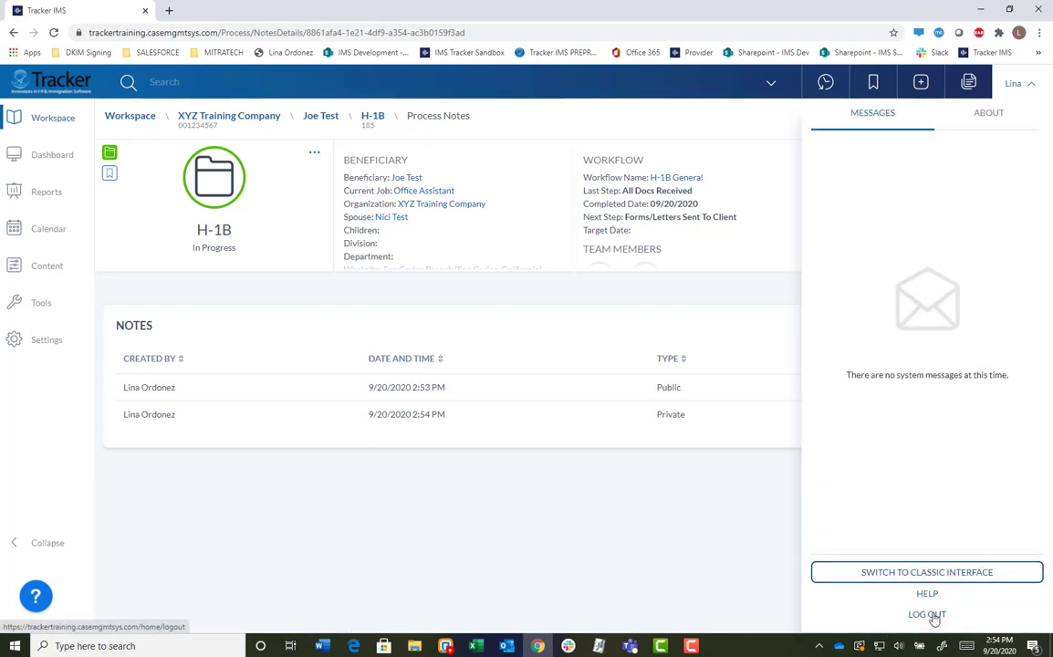
pyautogui.click(871, 615)
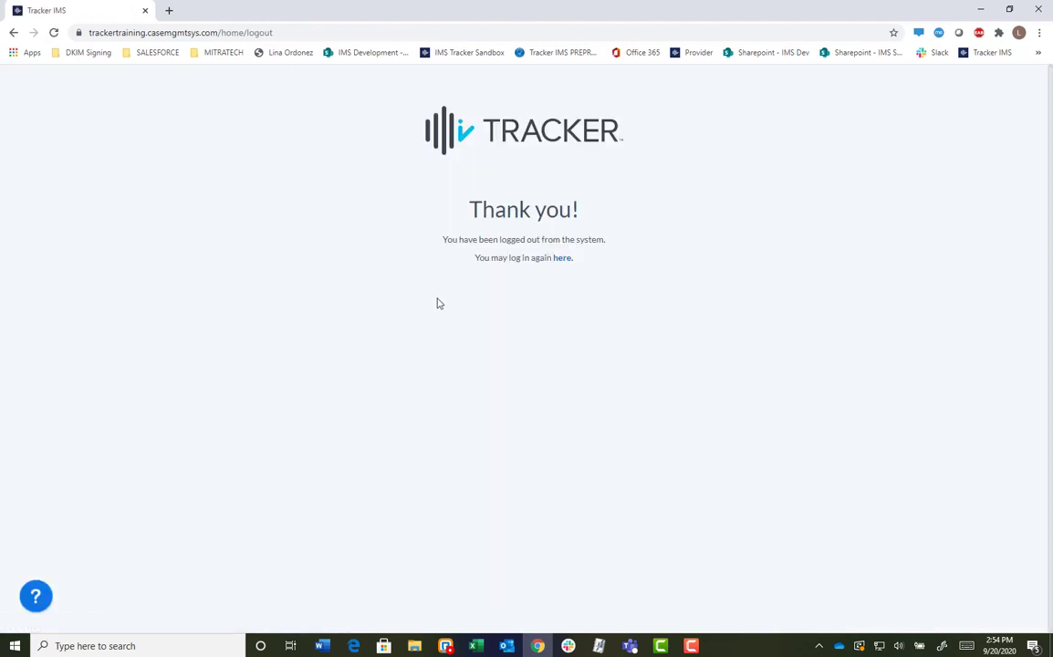
pyautogui.click(556, 261)
# Sign in with the beneficiary's username and password.
pyautogui.doubleClick(514, 240)
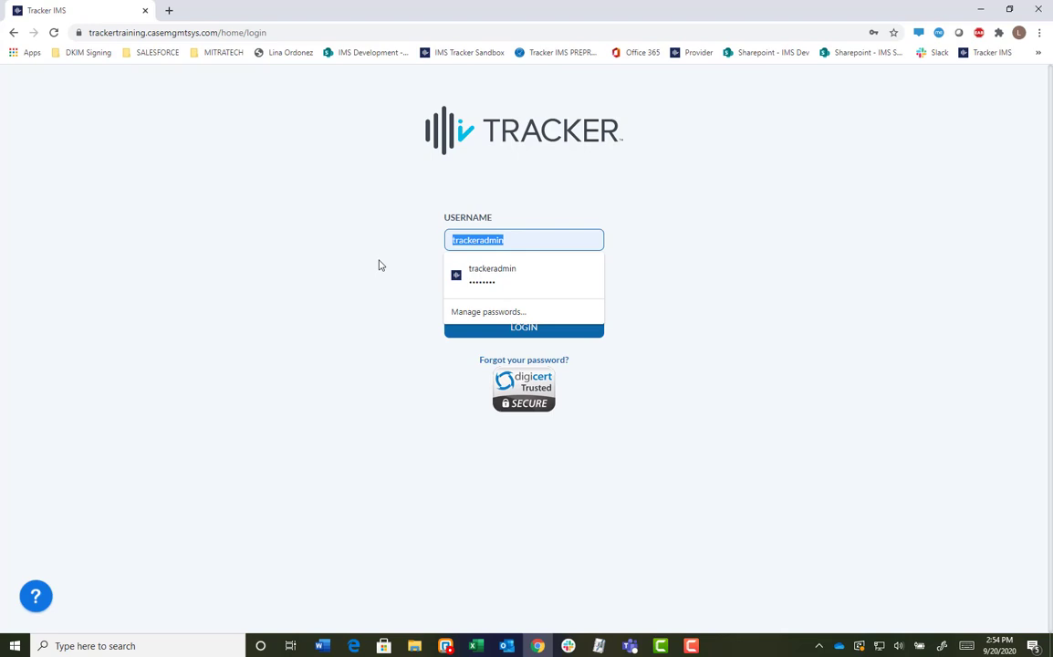
pyautogui.write('joe')
pyautogui.press('BackSpace')
pyautogui.press('BackSpace')
pyautogui.press('BackSpace')
pyautogui.write('joe.test')
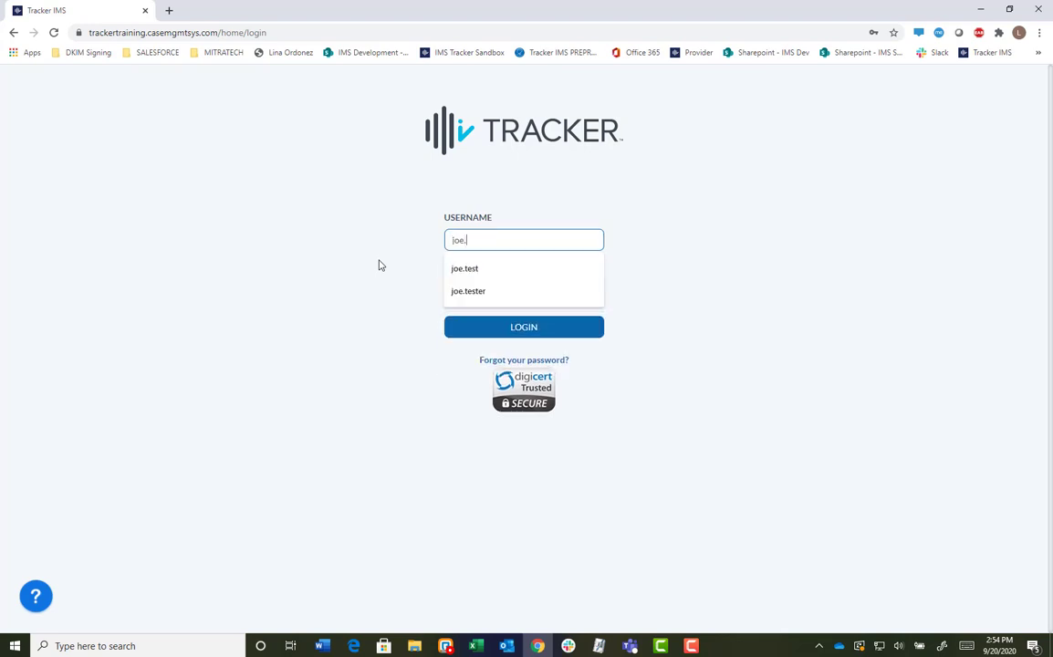
pyautogui.click(463, 269)
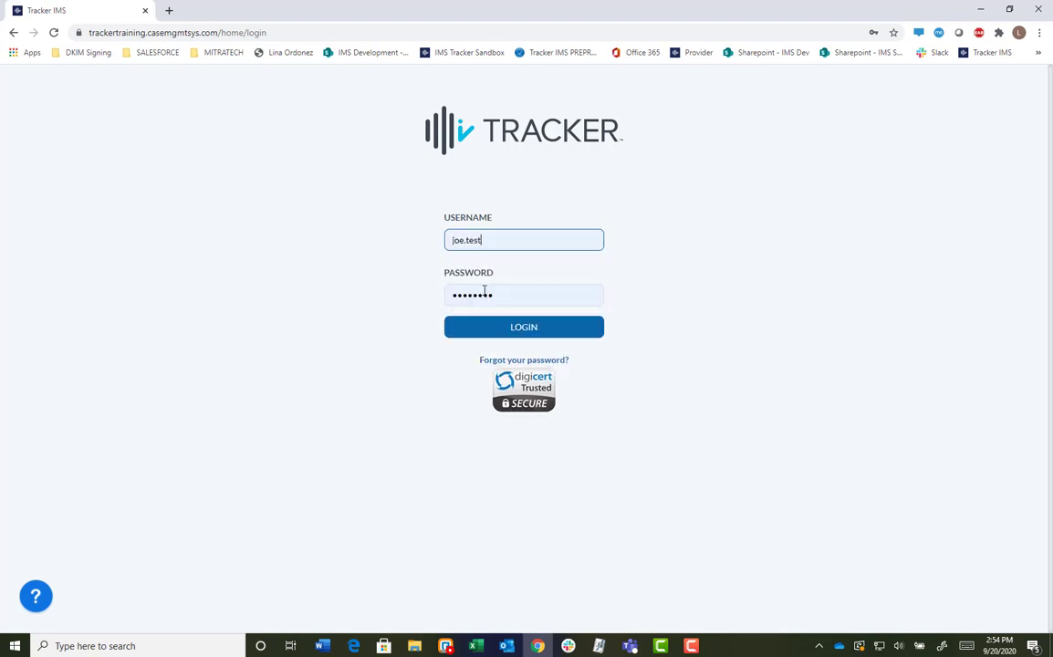
pyautogui.doubleClick(518, 295)
pyautogui.write('•••')
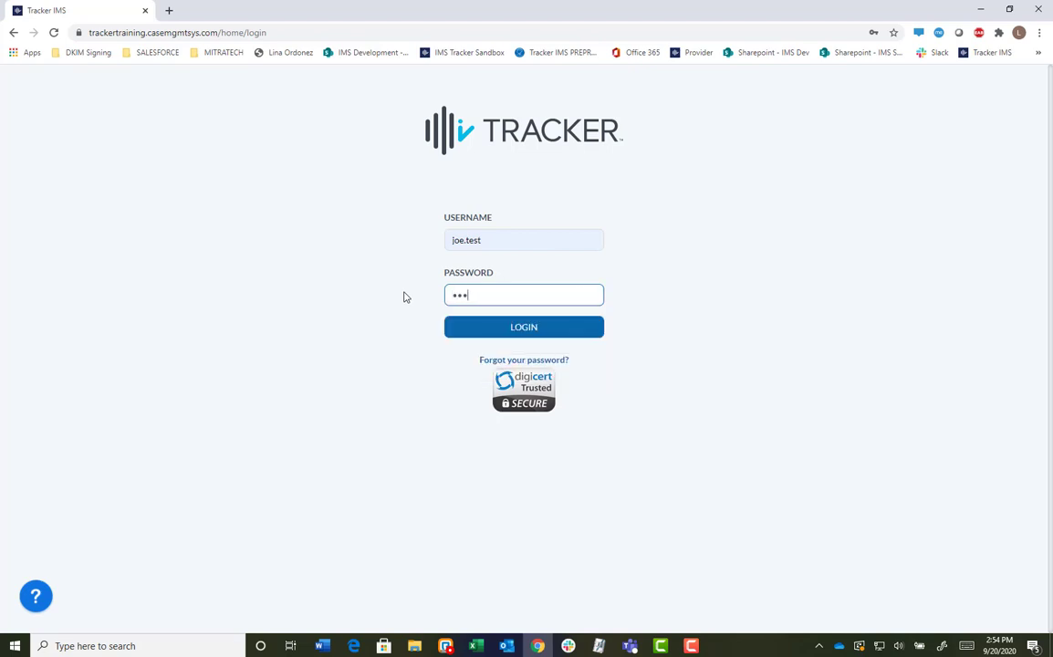
pyautogui.press('BackSpace')
pyautogui.press('BackSpace')
pyautogui.press('BackSpace')
pyautogui.write('•••••••••••••')
pyautogui.press('Return')
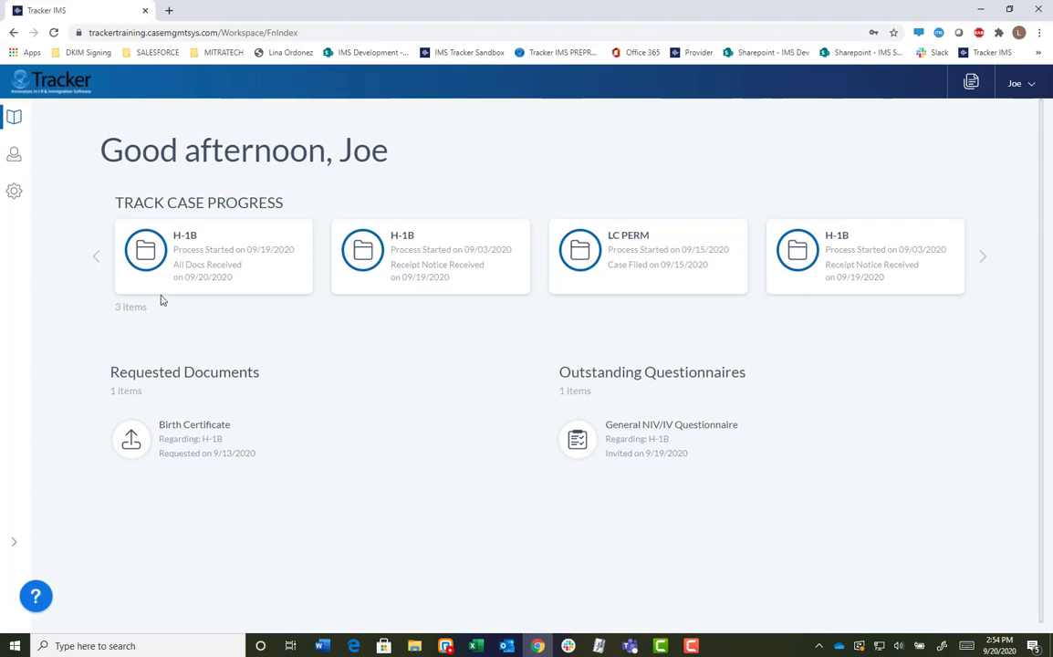
# Open the first H-1B case under Track Case Progress and check that its notes show only the public critical note.
pyautogui.click(198, 262)
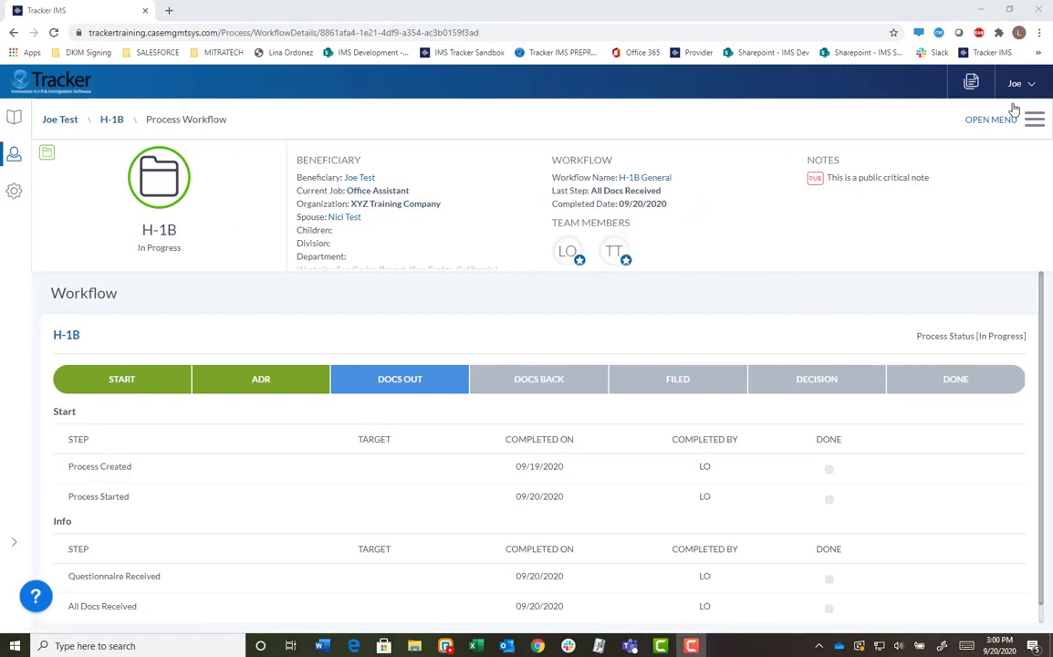
pyautogui.click(1020, 84)
# Log out of the beneficiary account and sign back in with the staff username and password.
pyautogui.click(944, 614)
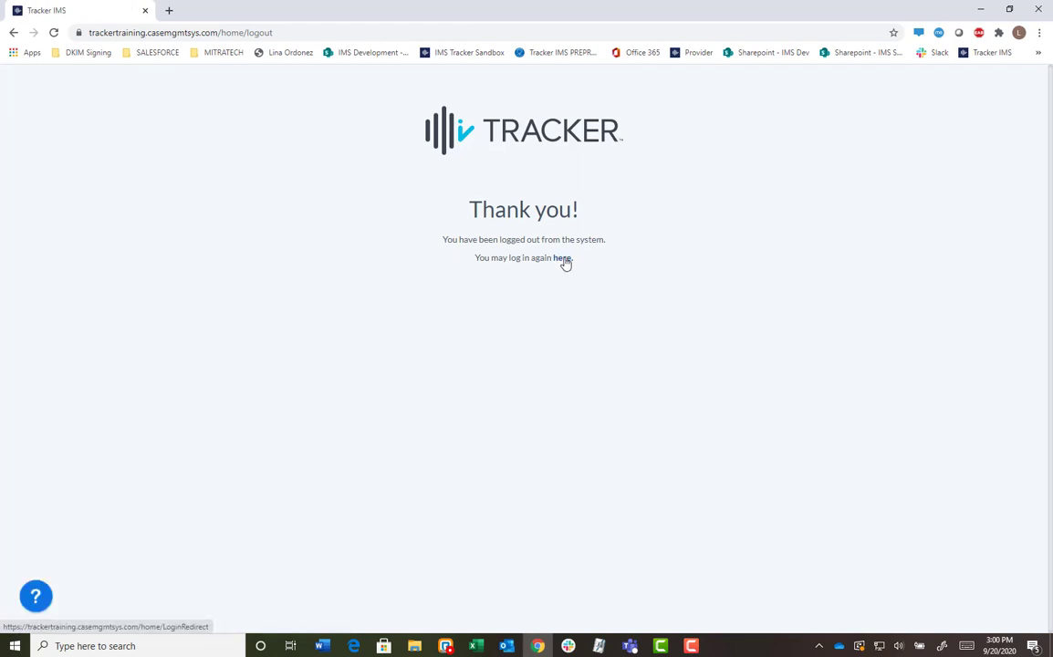
pyautogui.click(565, 261)
pyautogui.doubleClick(475, 239)
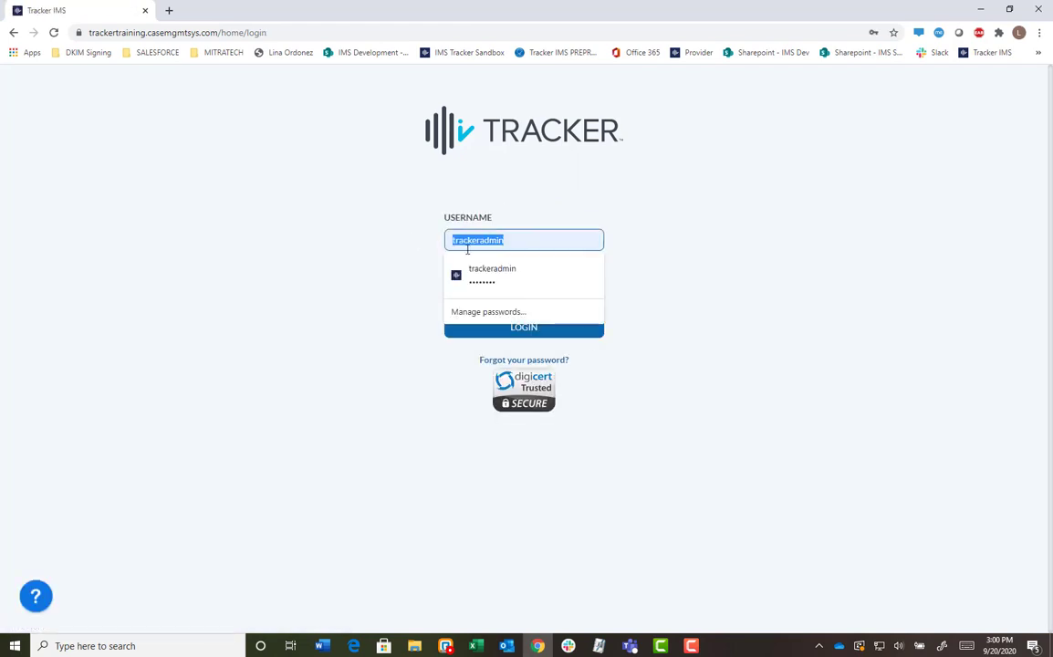
pyautogui.write('lina')
pyautogui.press('BackSpace')
pyautogui.press('BackSpace')
pyautogui.press('BackSpace')
pyautogui.press('BackSpace')
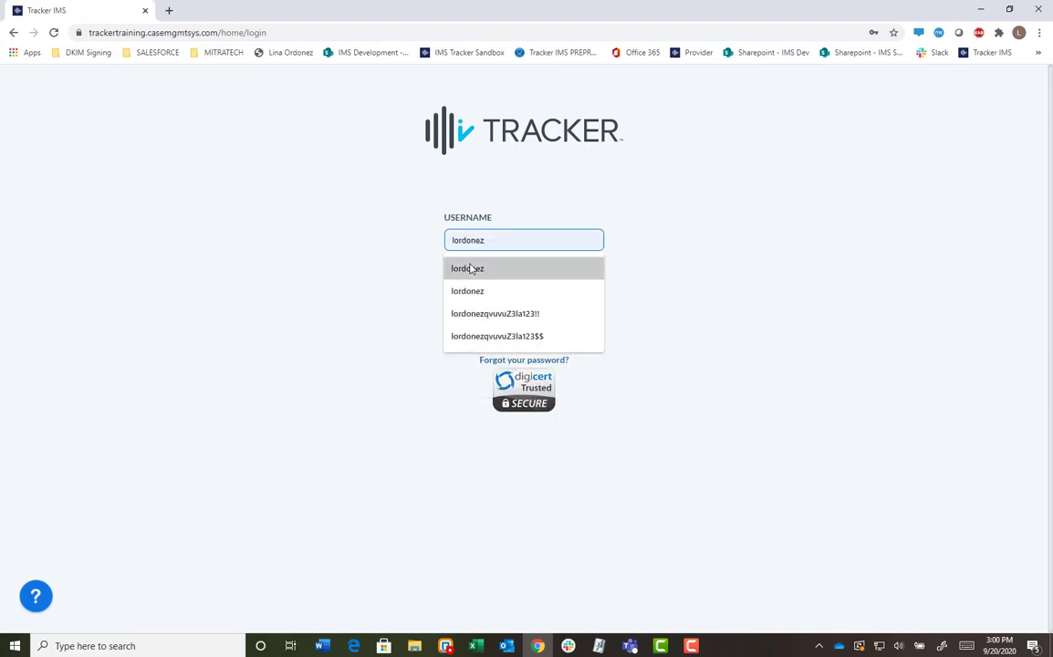
pyautogui.click(471, 268)
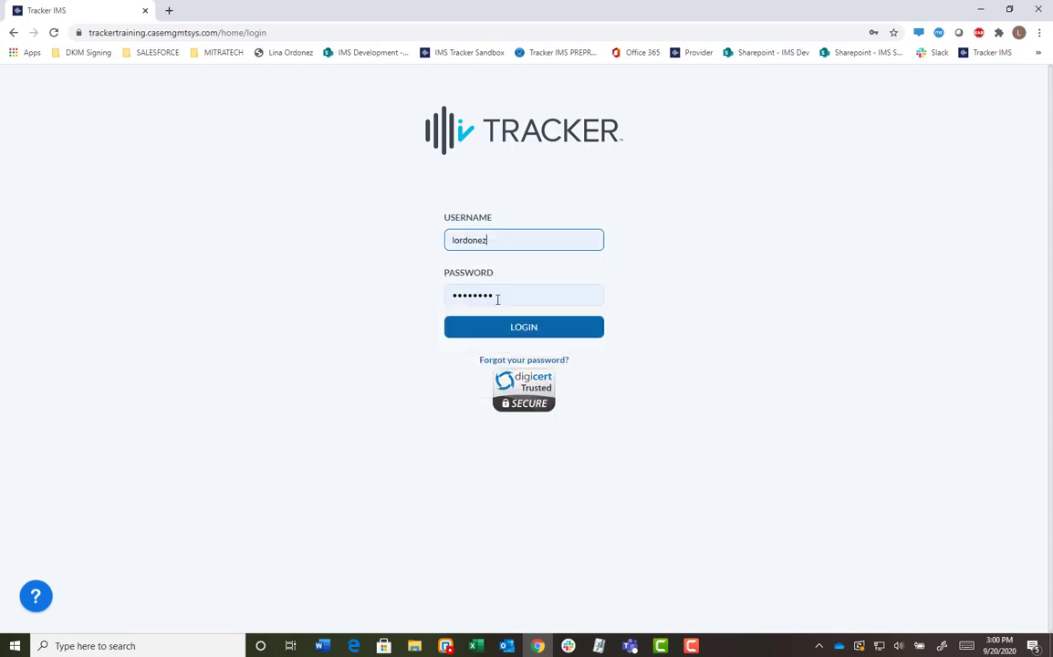
pyautogui.doubleClick(496, 296)
pyautogui.write('•••••••••••')
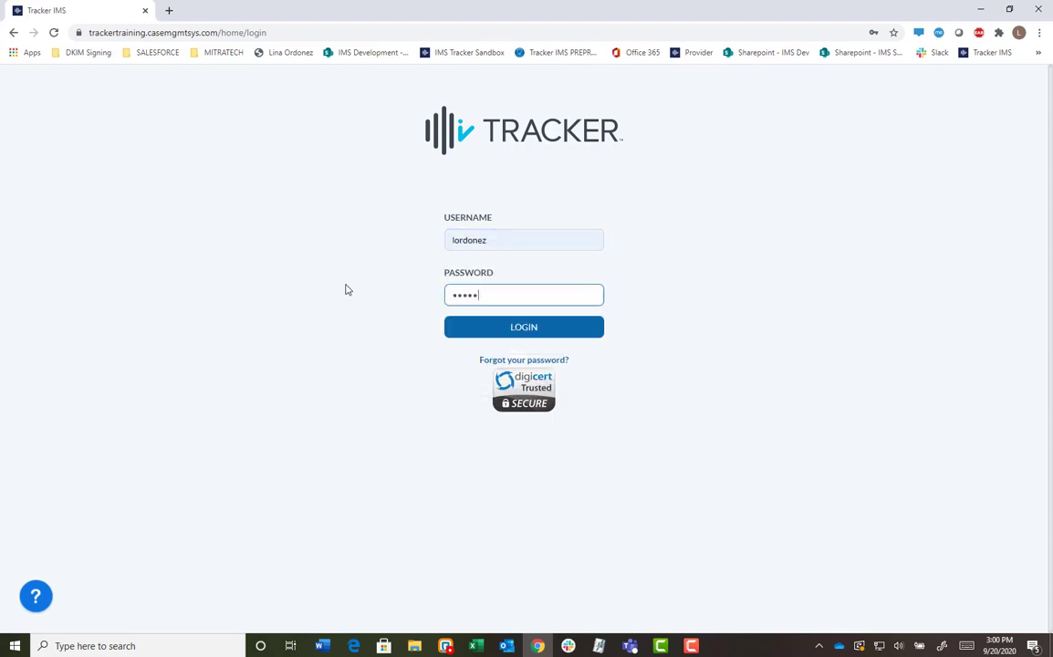
pyautogui.write('••')
pyautogui.press('Return')
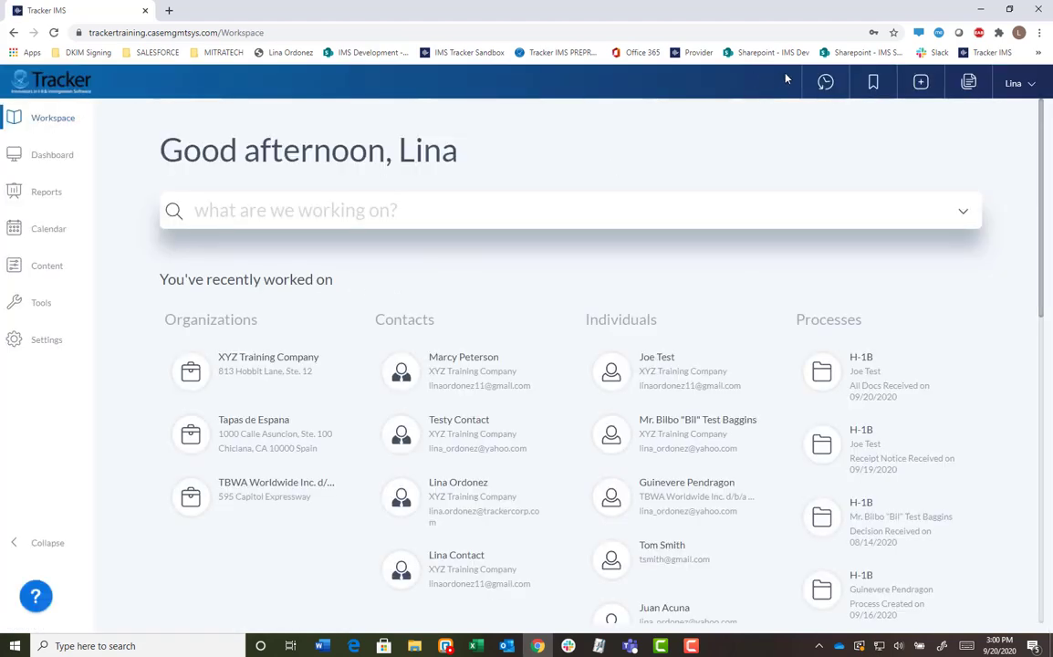
# Confirm the beneficiary's record has no notes, then go to the XYZ Training Company profile.
pyautogui.click(824, 83)
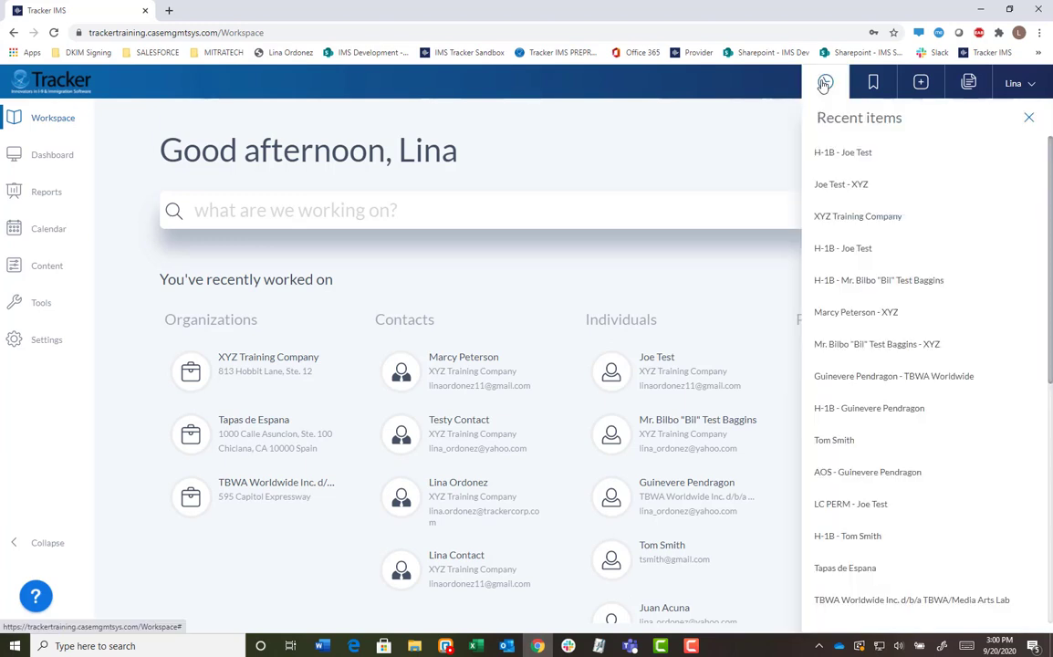
pyautogui.click(830, 185)
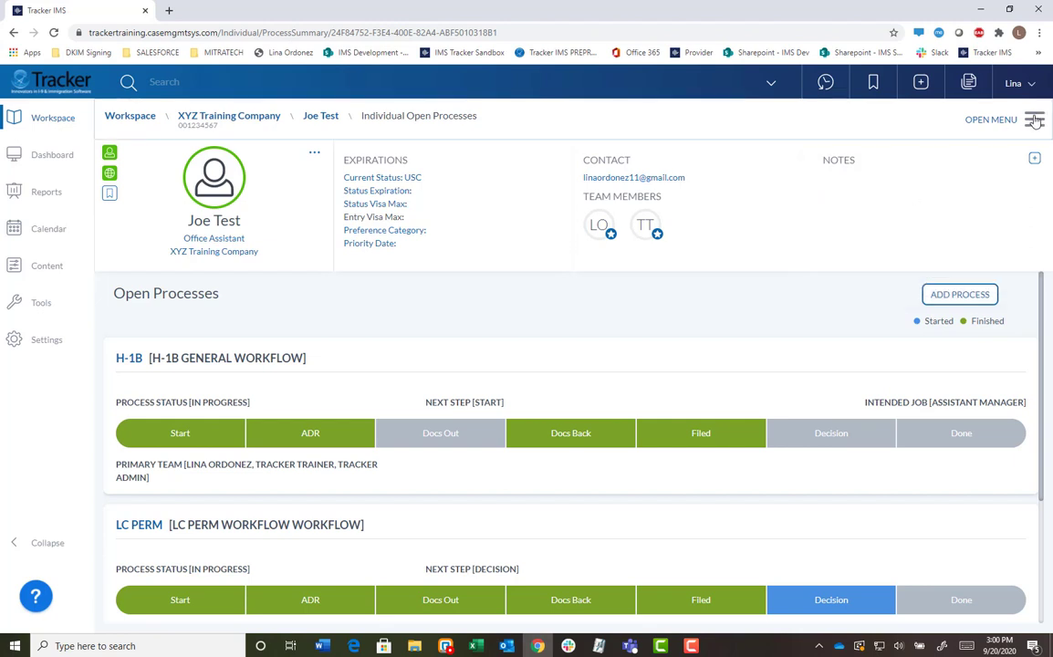
pyautogui.click(995, 120)
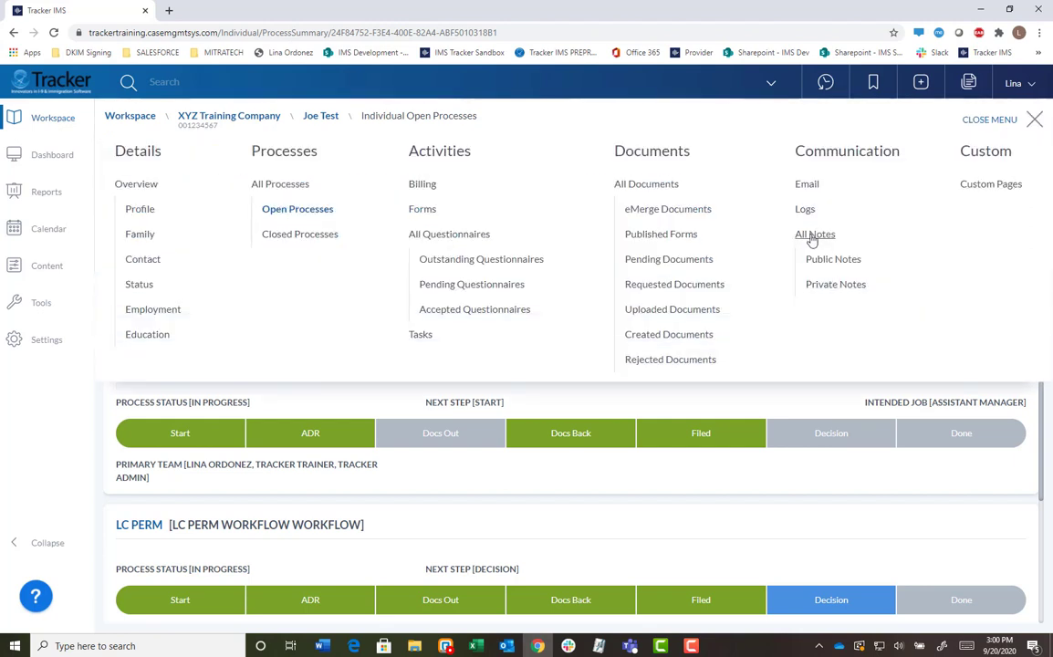
pyautogui.click(812, 235)
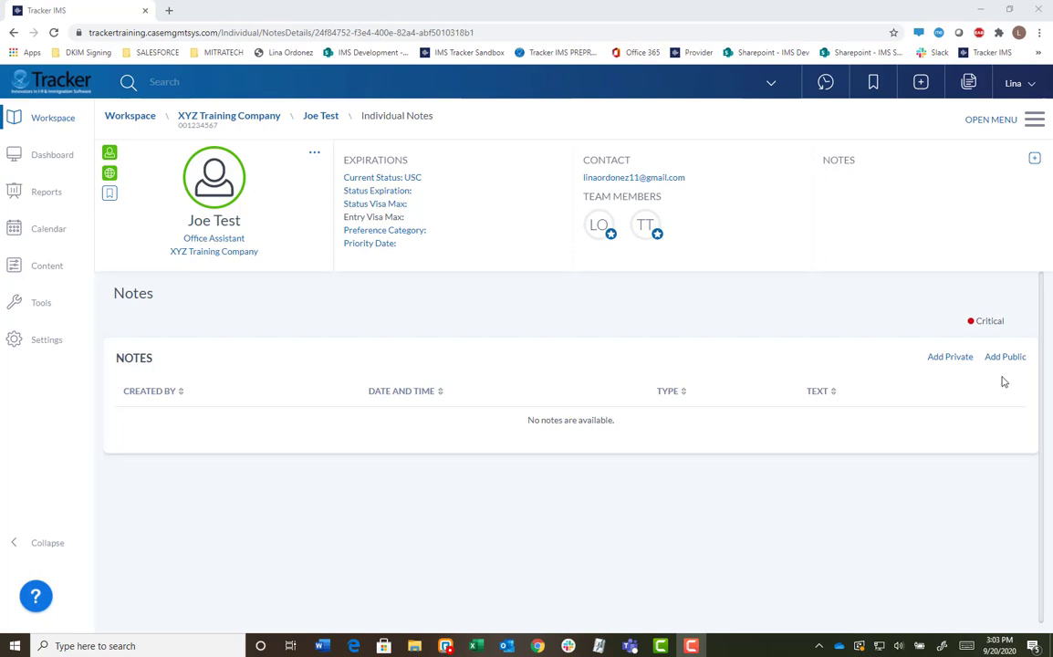
pyautogui.click(226, 120)
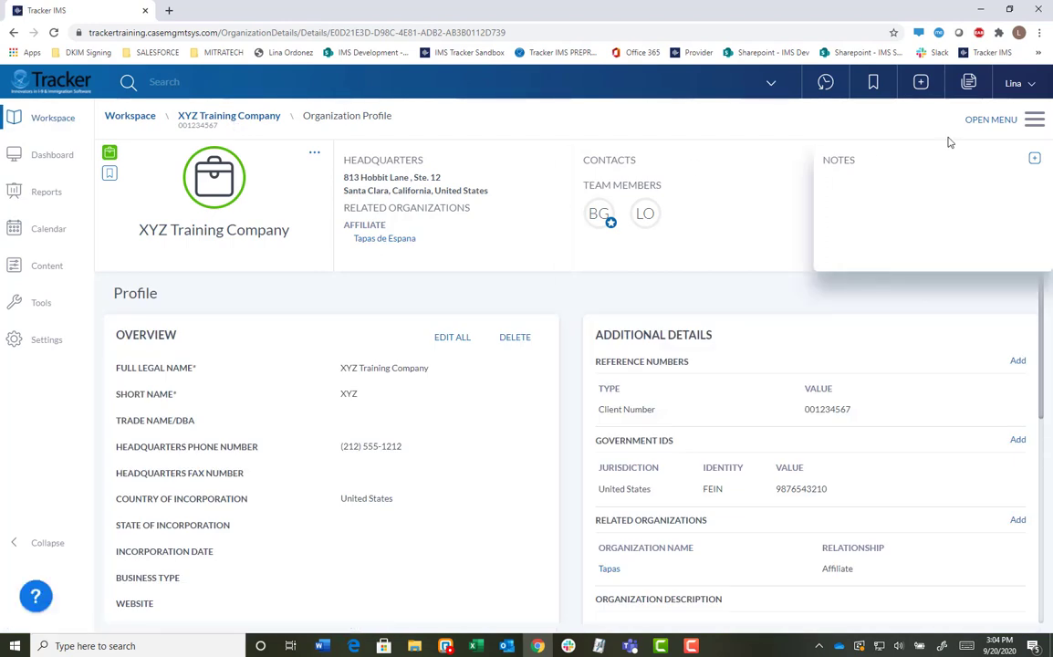
# On XYZ Training Company's All Notes, save a Critical public note 'This is a public critical note'.
pyautogui.click(973, 119)
pyautogui.click(818, 234)
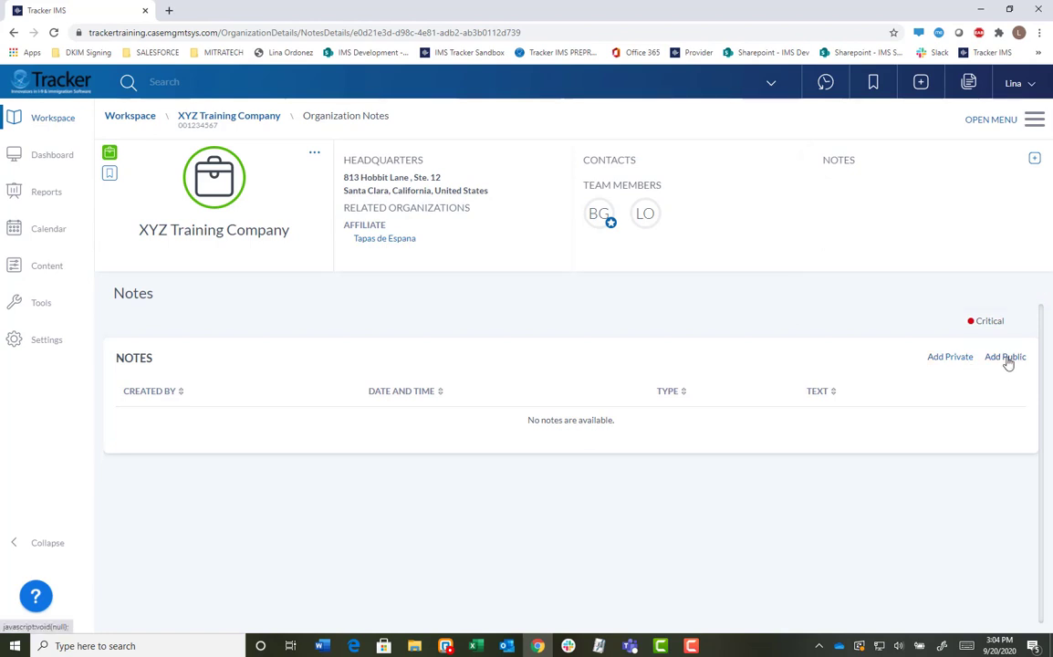
pyautogui.click(1007, 358)
pyautogui.click(549, 332)
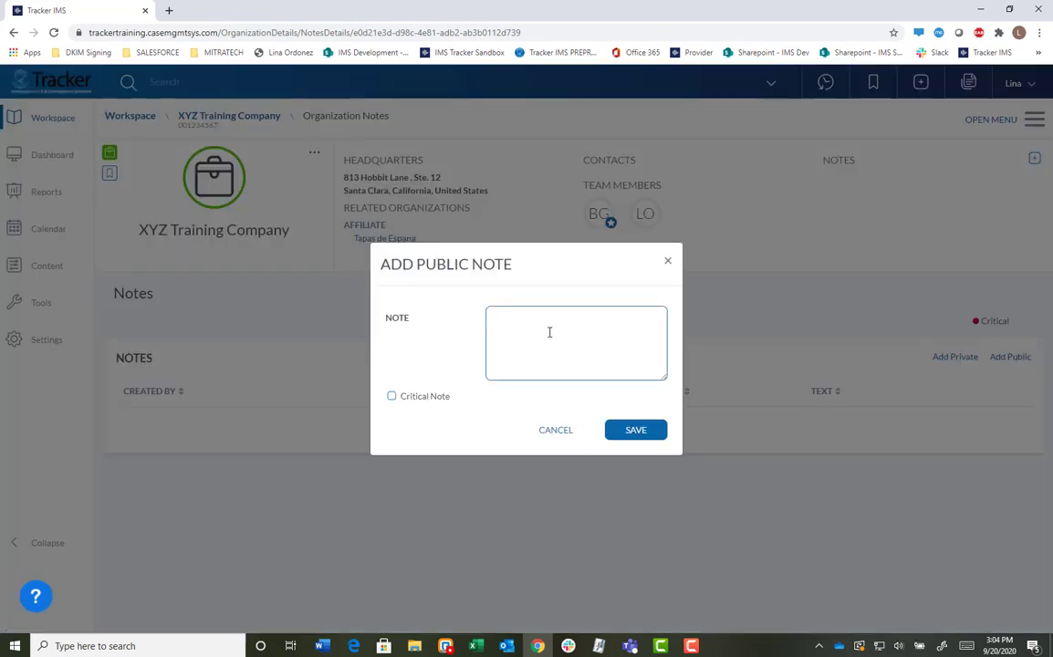
pyautogui.write('This is a public critical note')
pyautogui.click(391, 396)
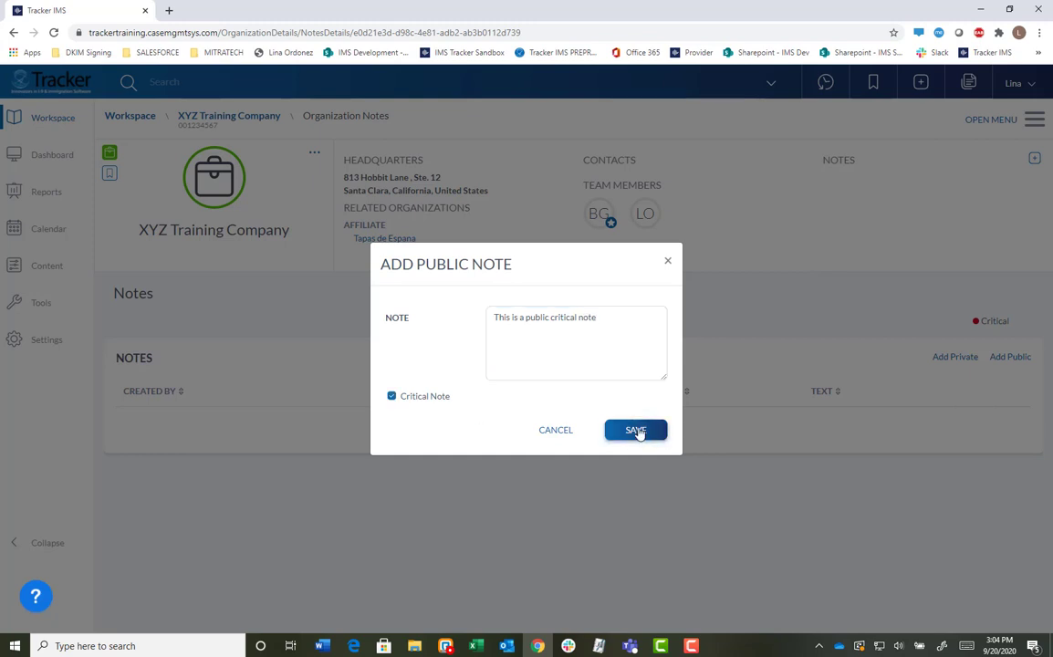
pyautogui.click(635, 431)
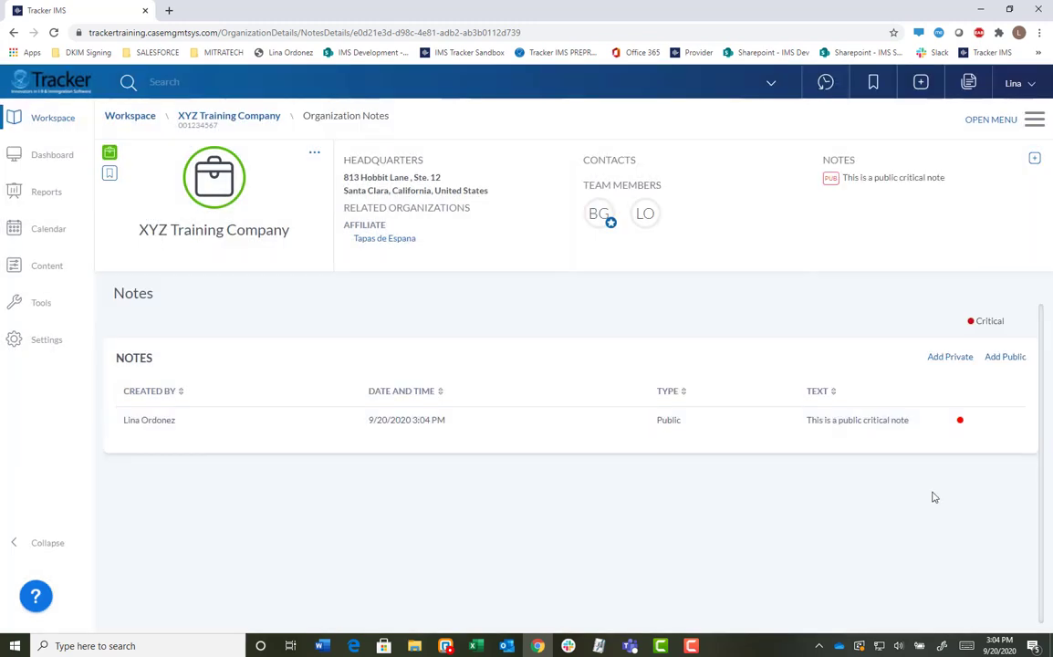
pyautogui.moveTo(717, 427)
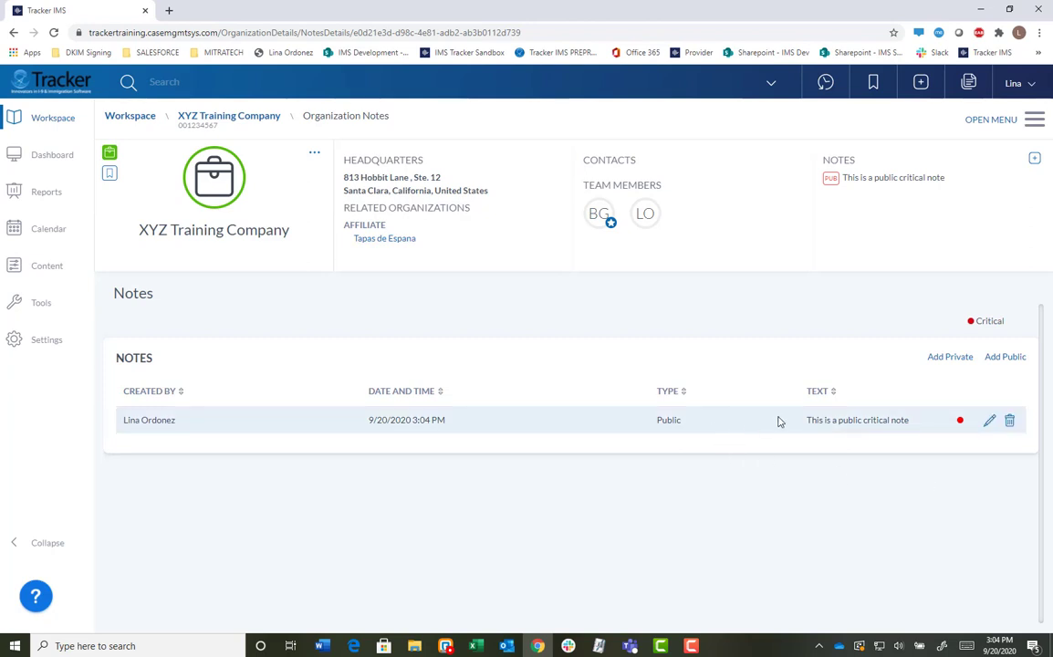
# Save an uncritical private note 'This is a private note' on XYZ Training Company.
pyautogui.click(954, 362)
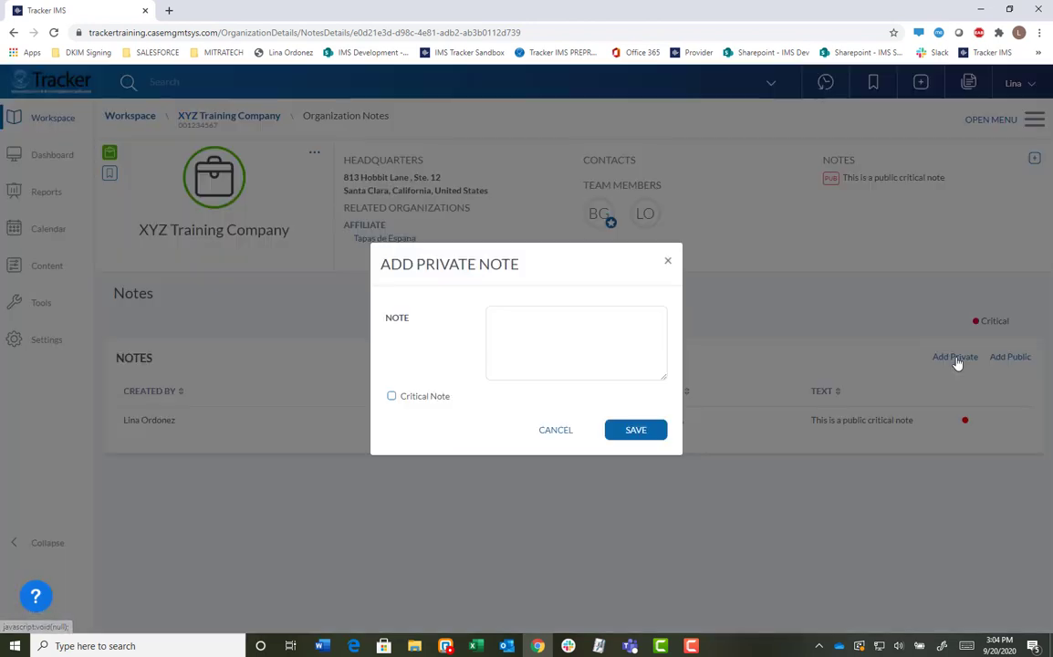
pyautogui.click(616, 321)
pyautogui.write('Thsi i')
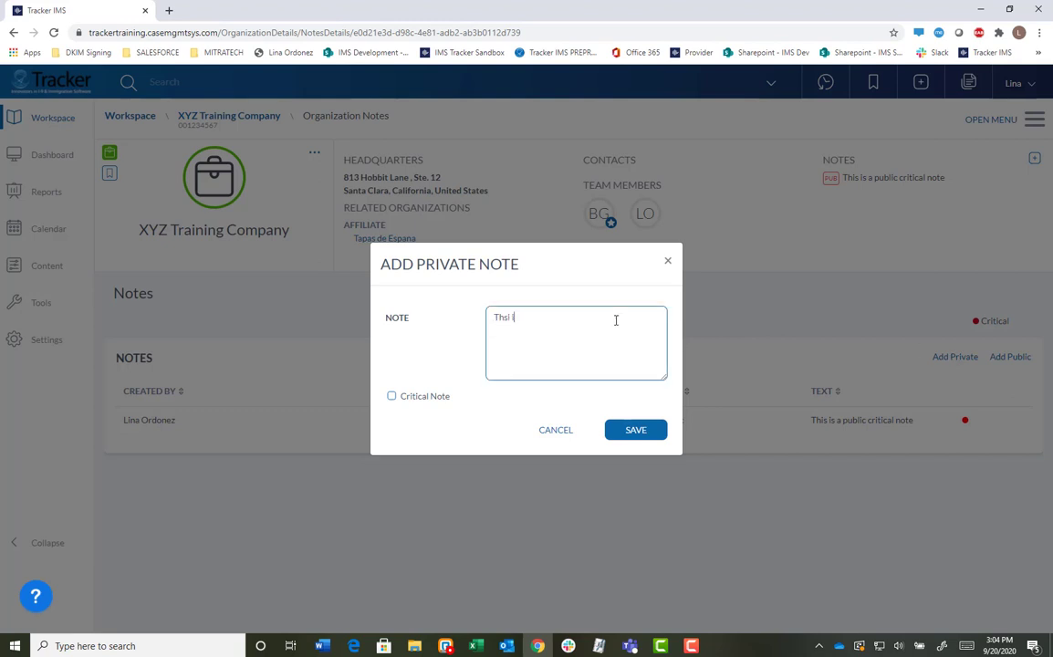
pyautogui.write('s')
pyautogui.press('BackSpace')
pyautogui.press('BackSpace')
pyautogui.press('BackSpace')
pyautogui.press('BackSpace')
pyautogui.press('BackSpace')
pyautogui.write('is is a private note')
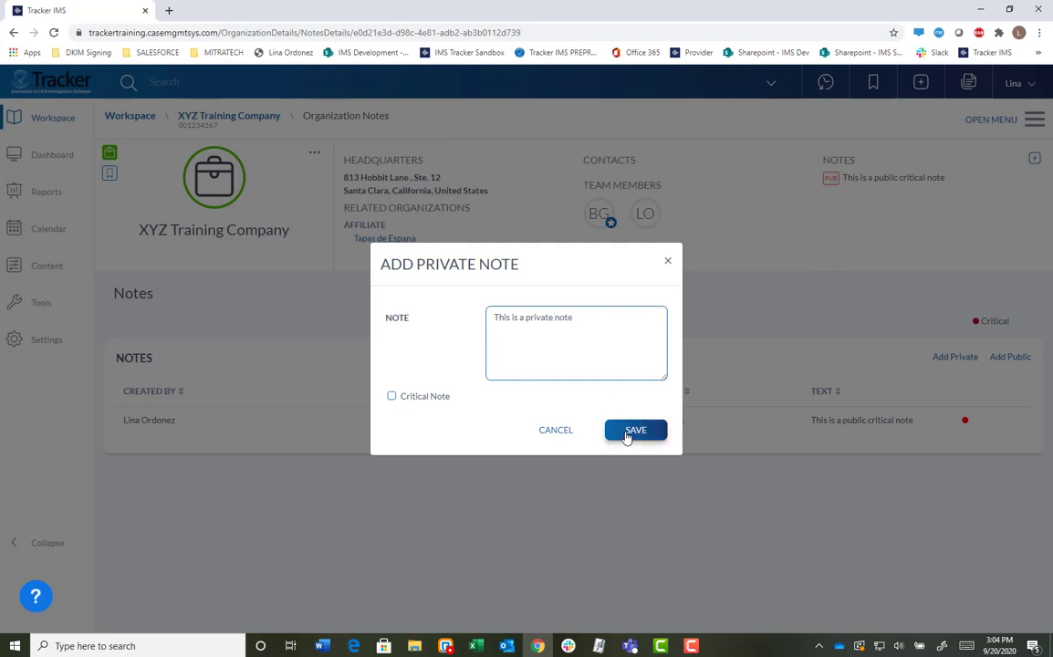
pyautogui.click(635, 430)
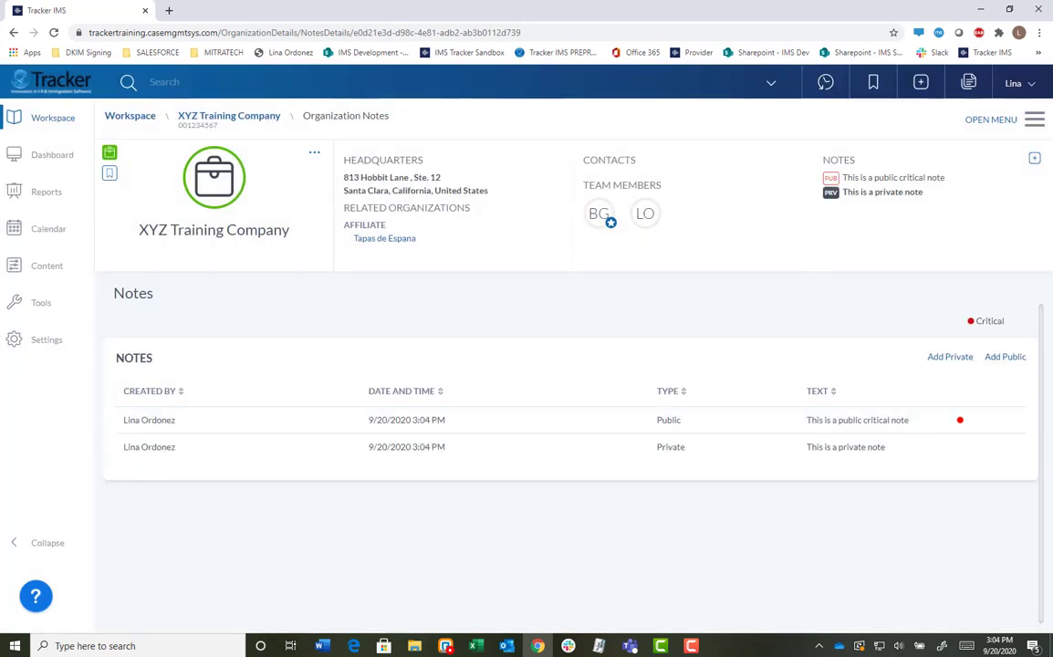
pyautogui.press('F10')
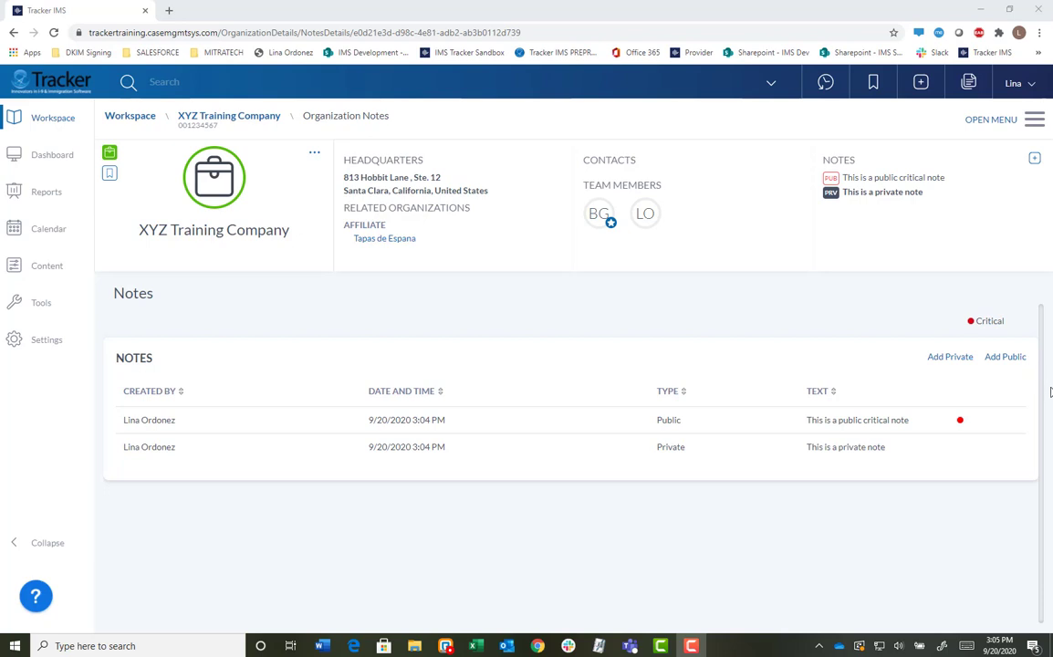
# Log out of the current account and return to the login page.
pyautogui.click(1015, 83)
pyautogui.click(930, 620)
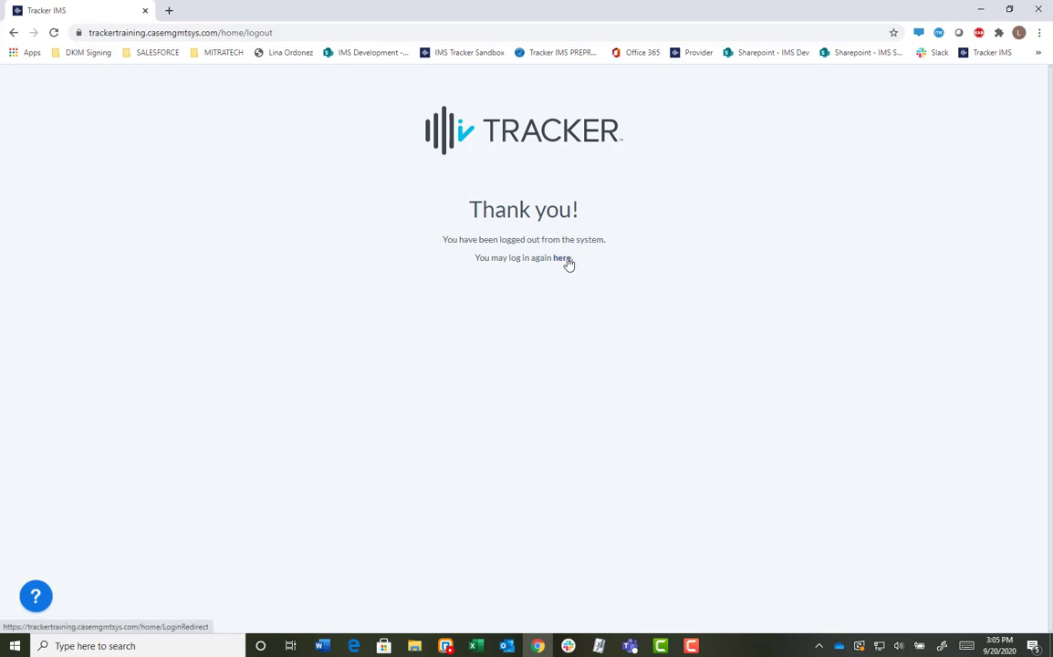
pyautogui.click(565, 259)
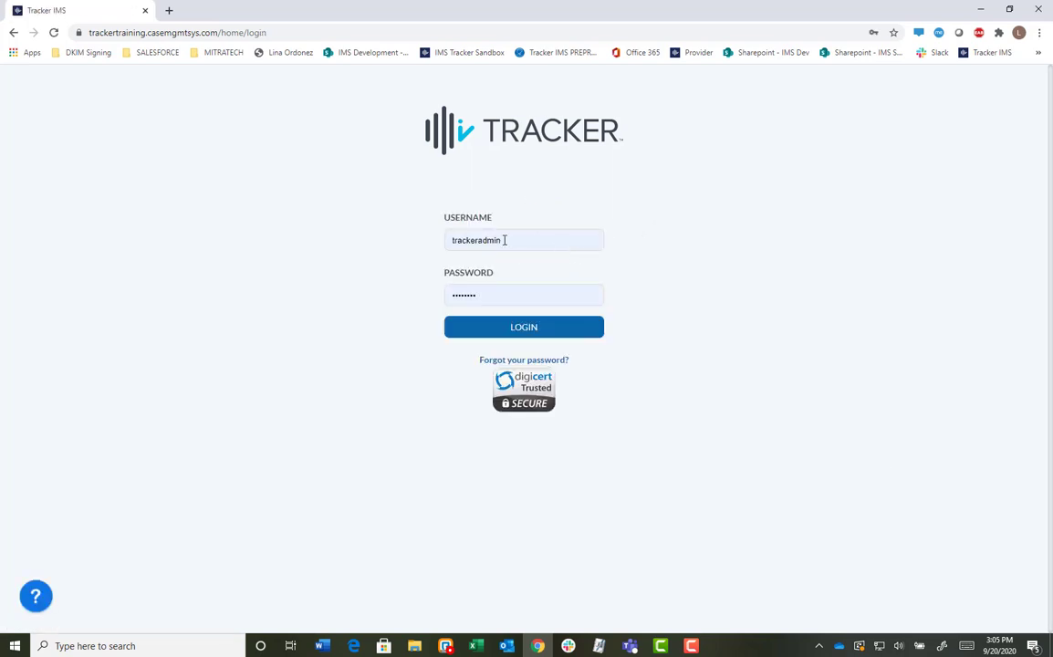
# Sign in with the other user's username and password, re-entering the password after a failed attempt.
pyautogui.doubleClick(502, 240)
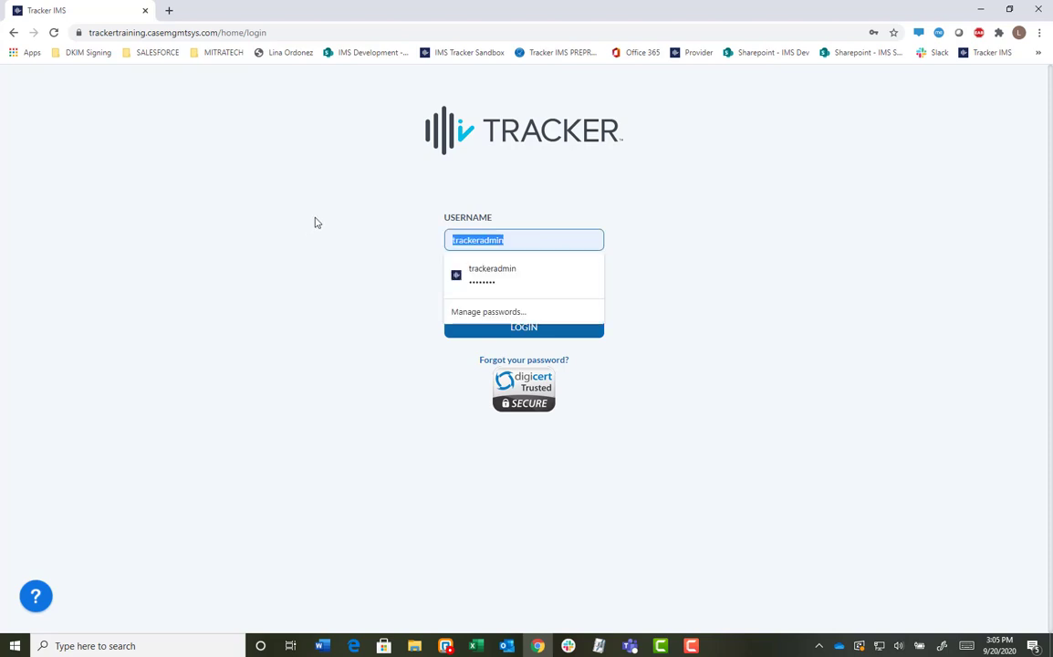
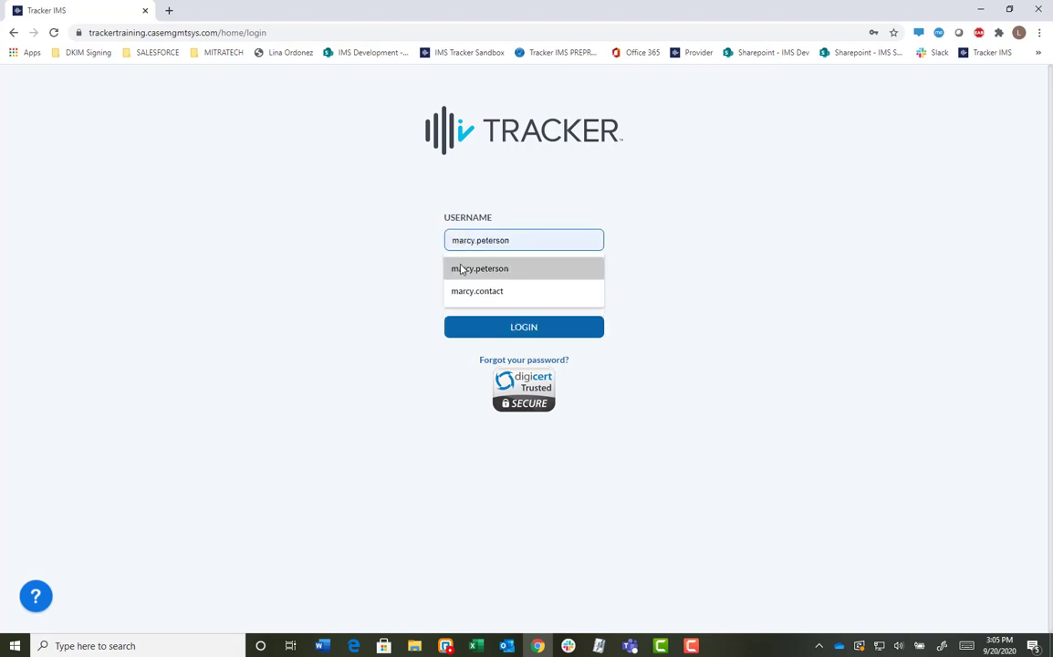
pyautogui.click(461, 268)
pyautogui.click(510, 294)
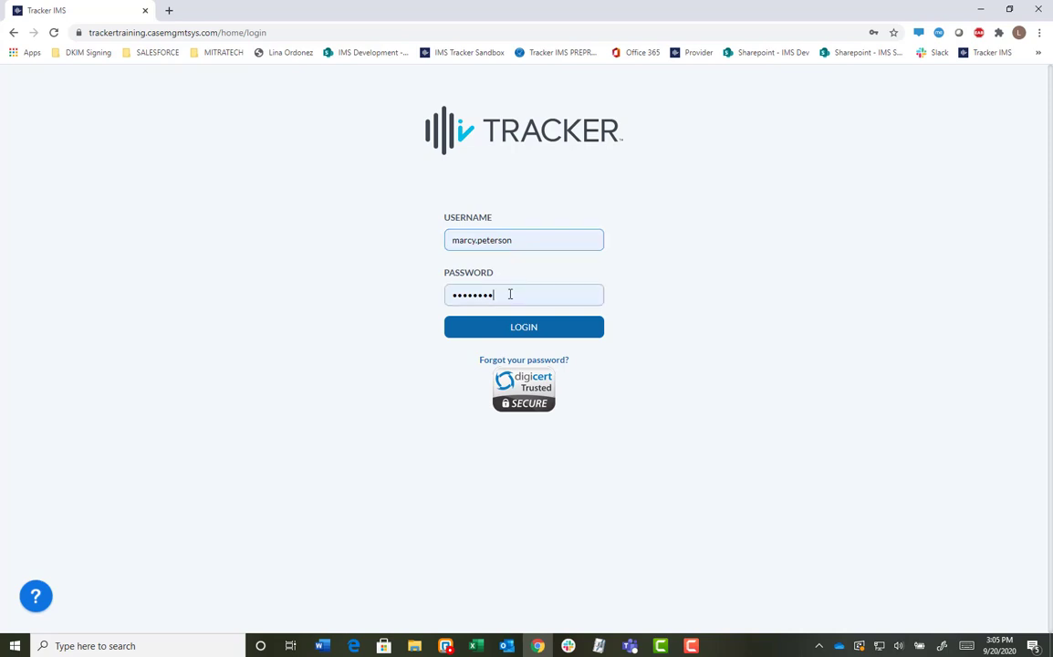
pyautogui.doubleClick(510, 294)
pyautogui.write('*****')
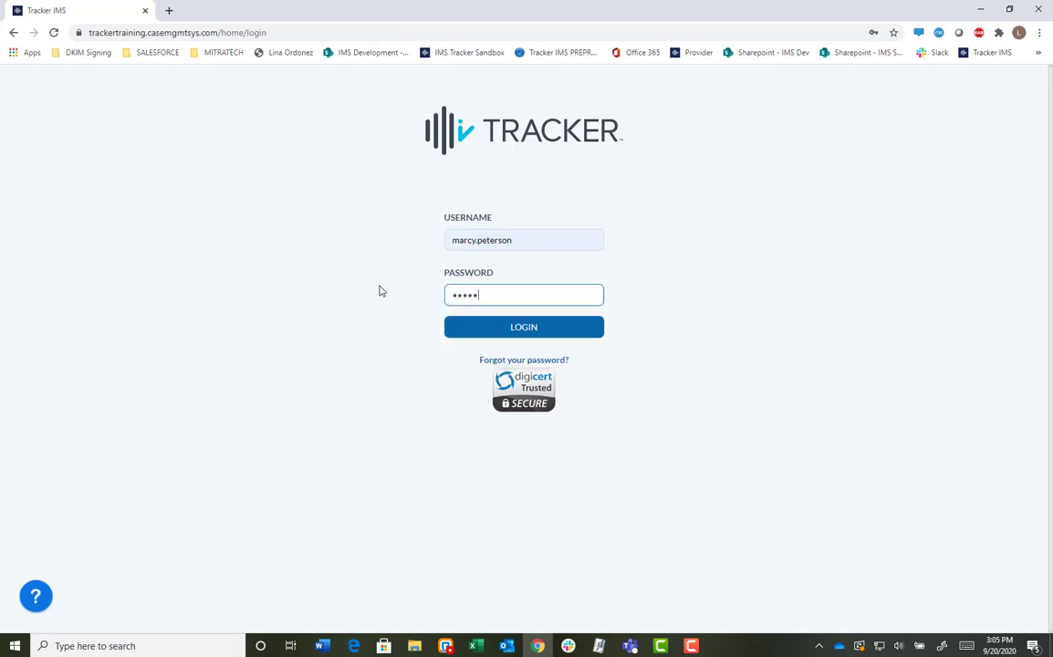
pyautogui.write('********')
pyautogui.press('Return')
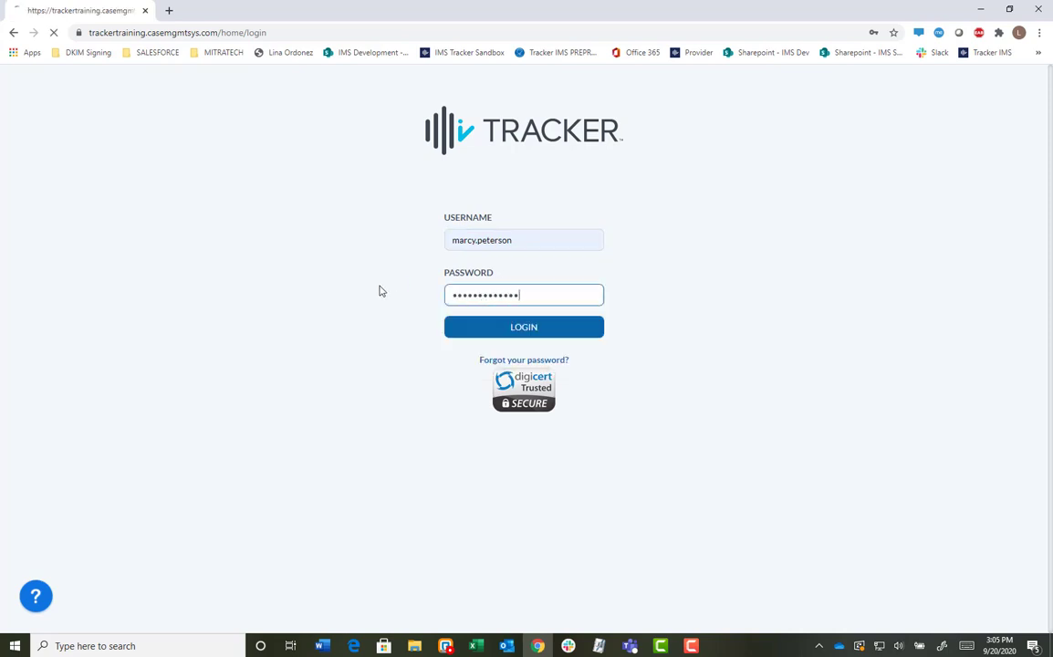
pyautogui.click(465, 292)
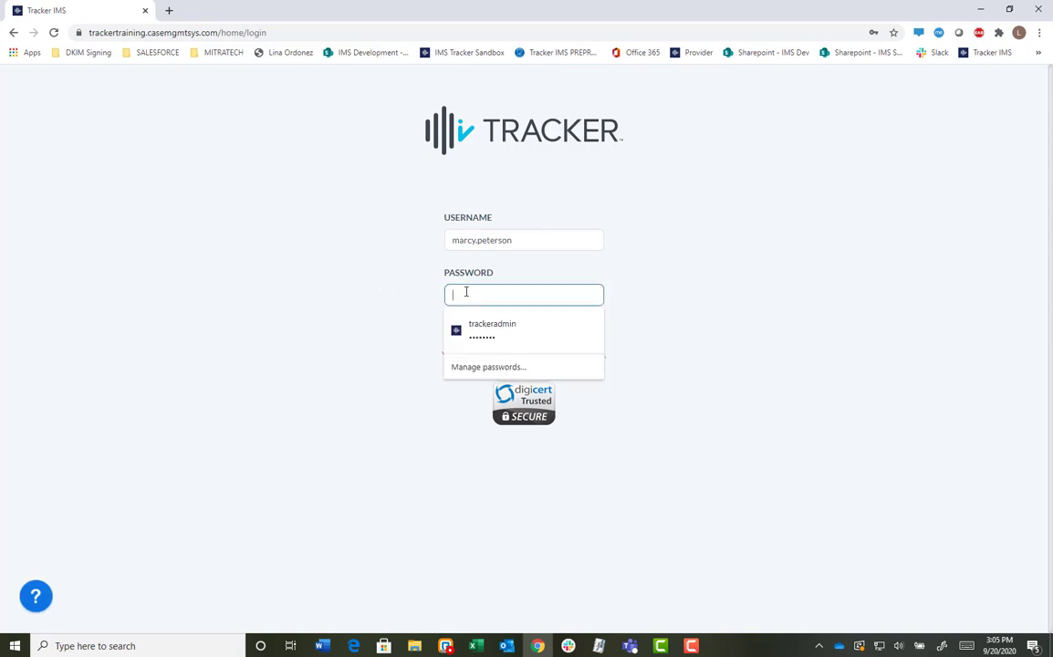
pyautogui.write('**********')
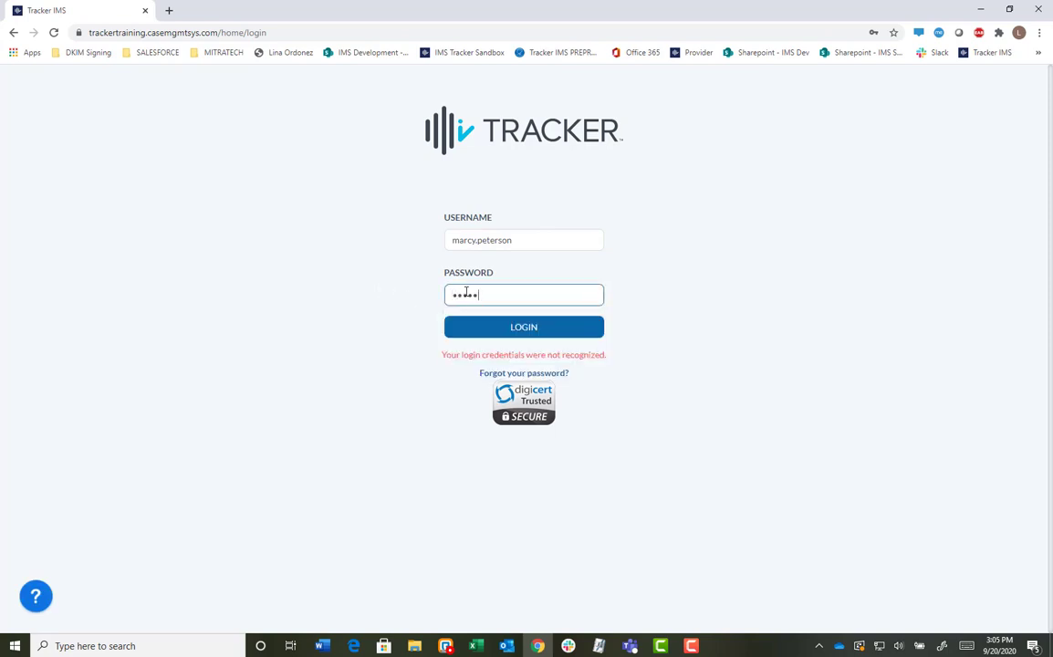
pyautogui.write('***')
pyautogui.press('Return')
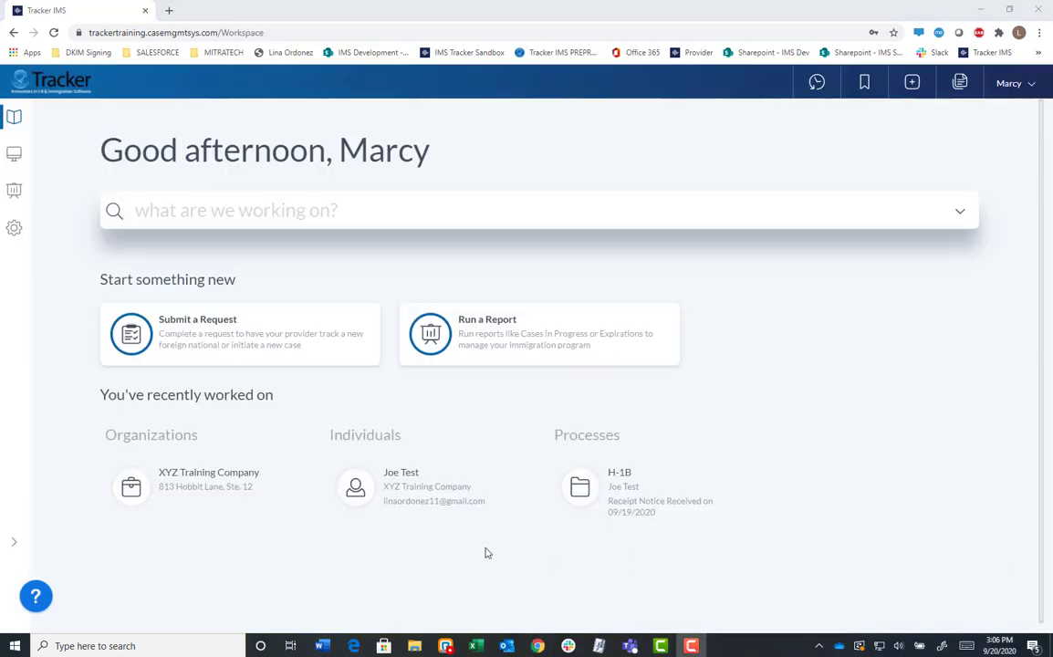
# Open the XYZ Training Company record from Recently worked on to see its public critical note.
pyautogui.click(181, 487)
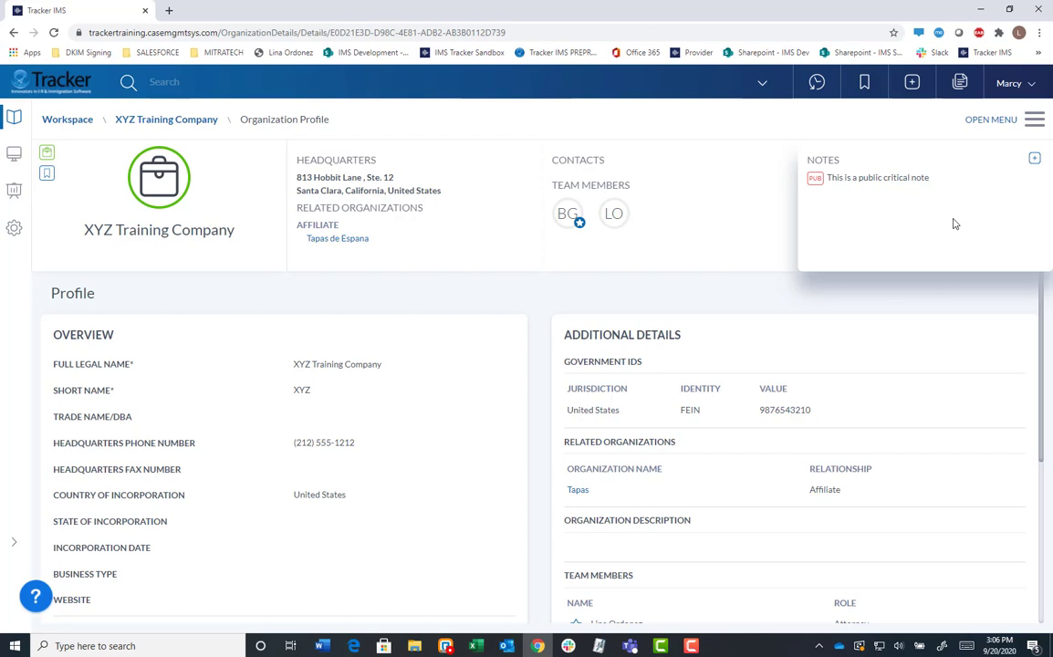
# Open XYZ Training Company's full notes list and start a new public note.
pyautogui.click(1036, 120)
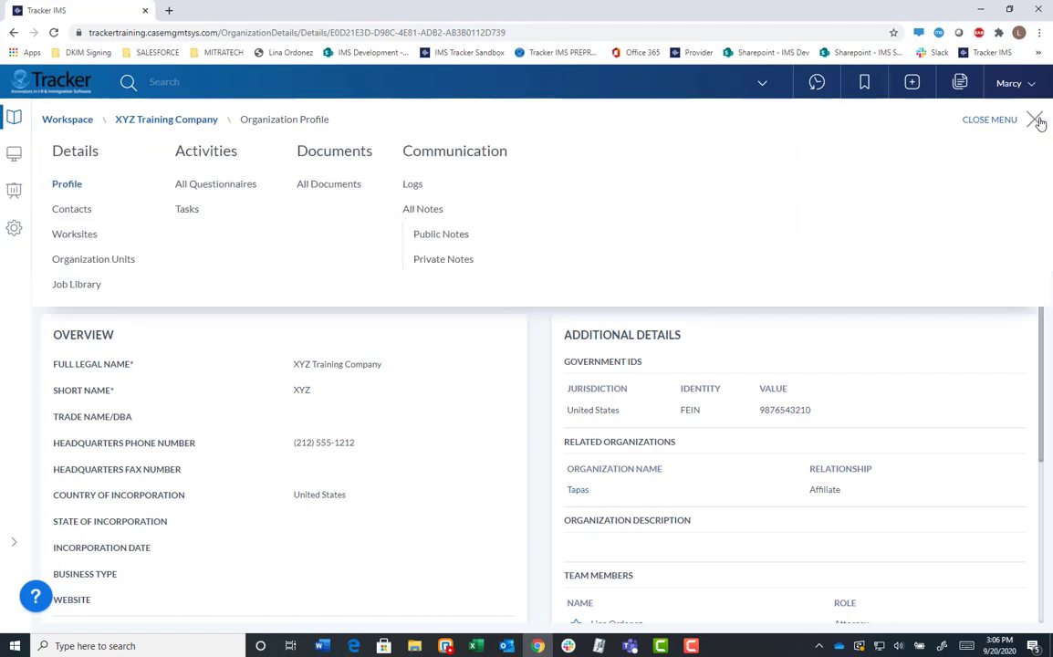
pyautogui.click(433, 215)
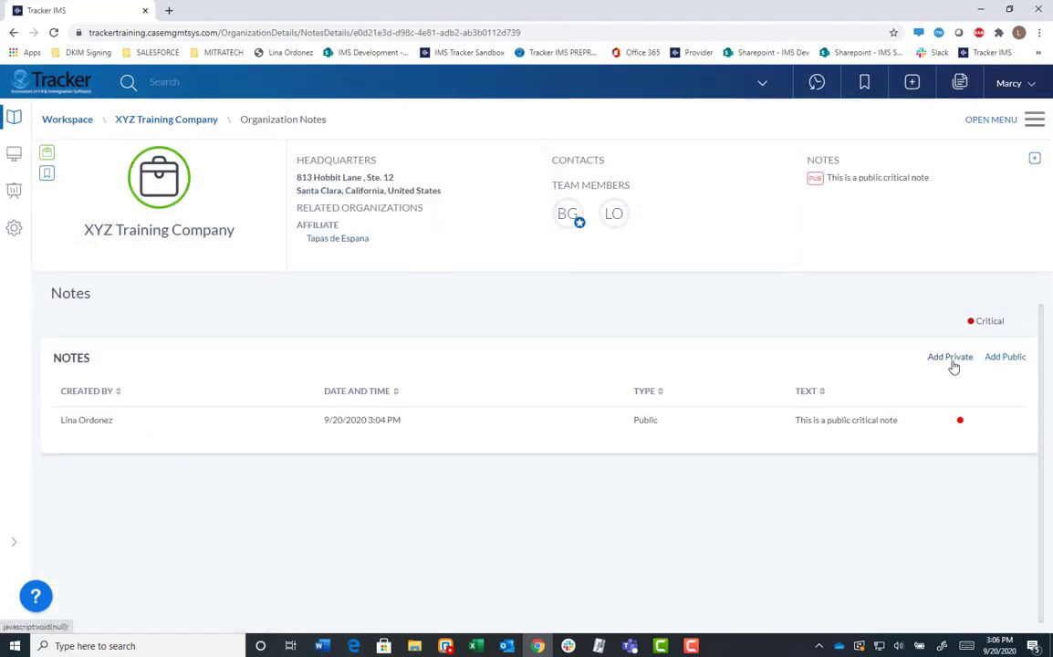
pyautogui.click(1000, 363)
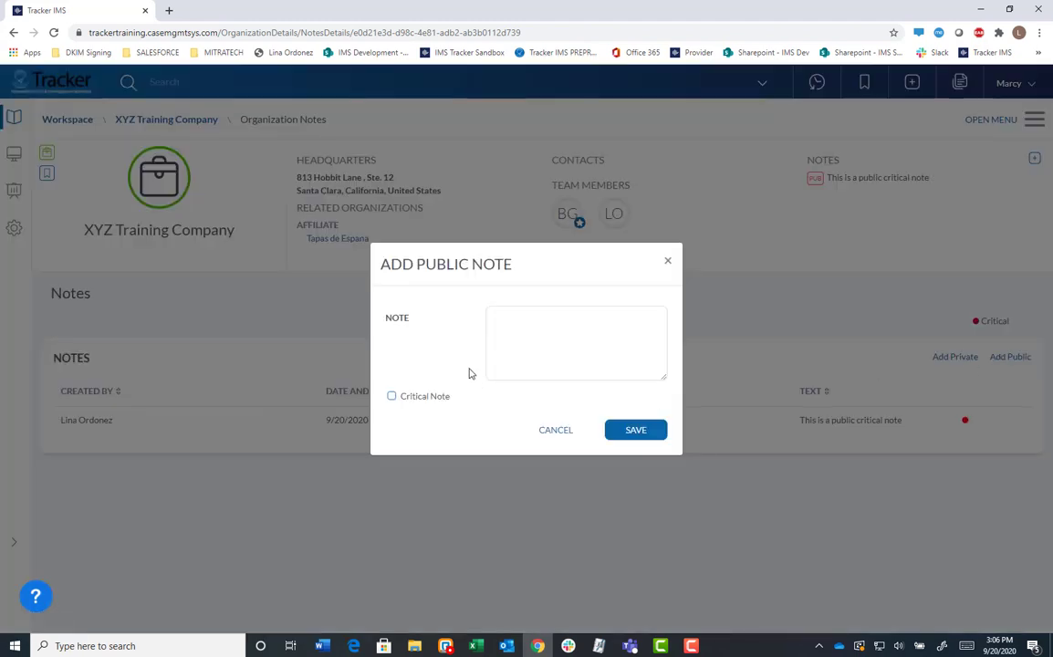
# Write a public note saying it was created by the current user, flag it critical, and save.
pyautogui.click(522, 324)
pyautogui.write('his is a public note ')
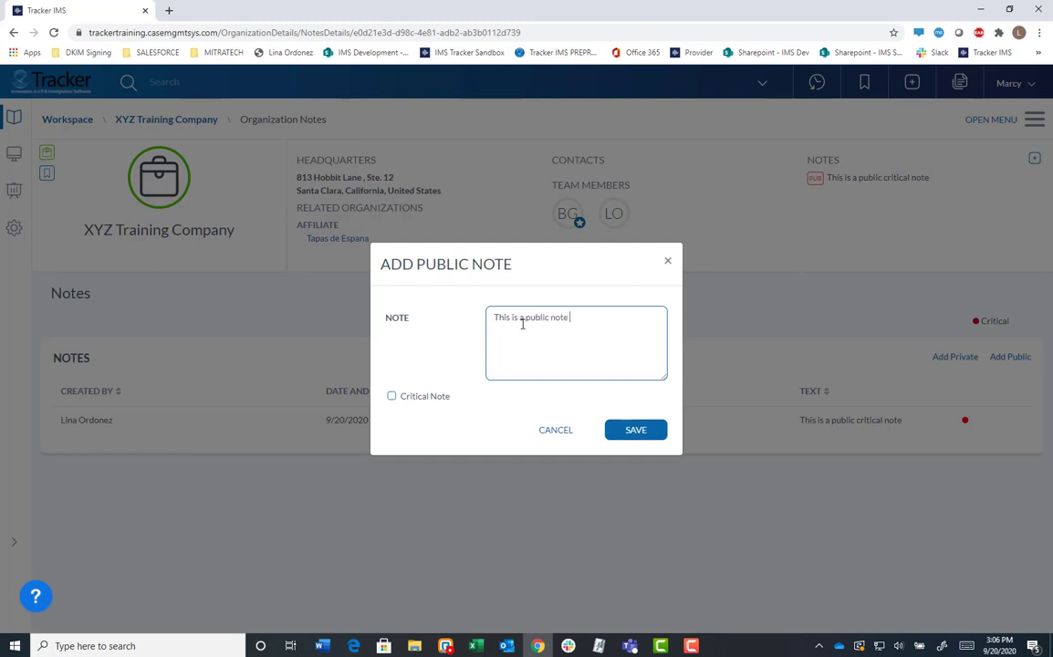
pyautogui.write('created dby')
pyautogui.press('BackSpace')
pyautogui.press('BackSpace')
pyautogui.press('BackSpace')
pyautogui.write('by M')
pyautogui.press('BackSpace')
pyautogui.press('BackSpace')
pyautogui.write('Marcy.')
pyautogui.click(413, 396)
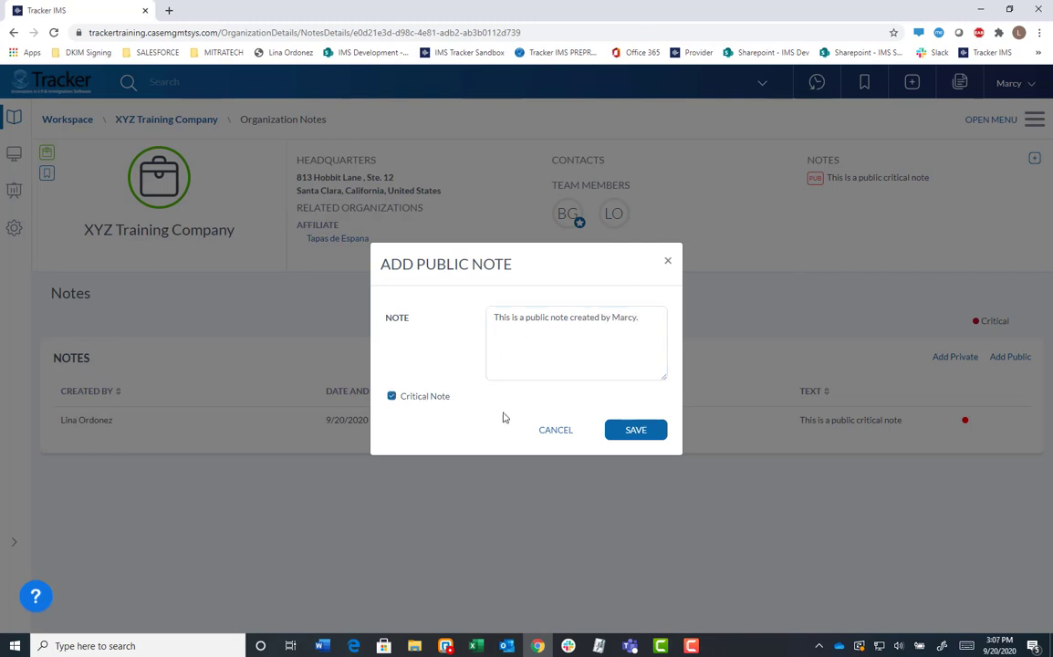
pyautogui.click(621, 435)
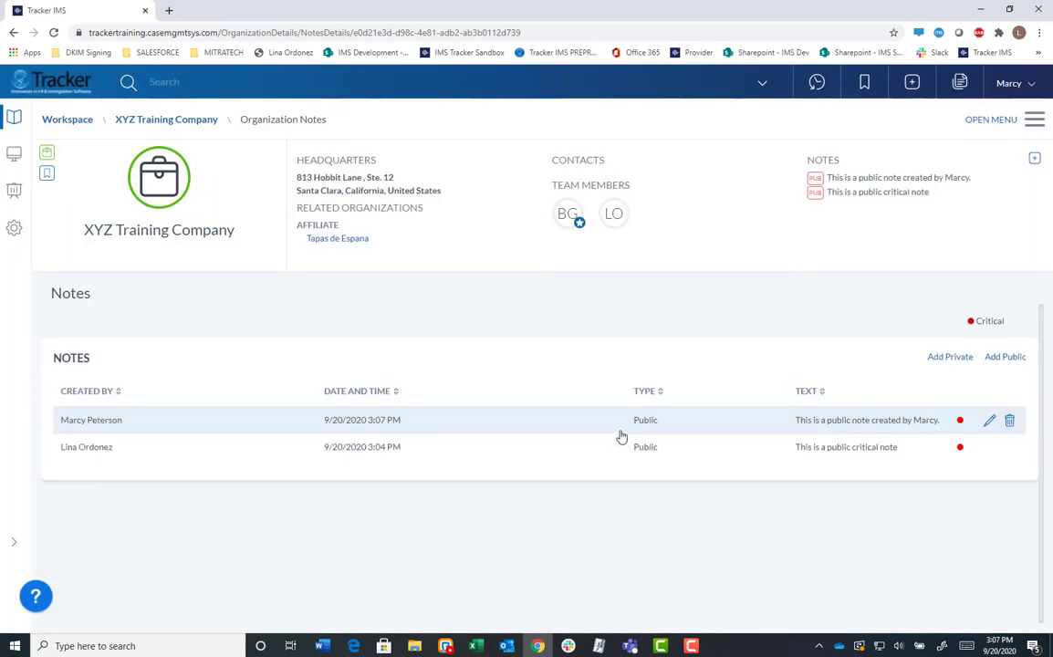
# Add and save a private note saying it was created by the current user.
pyautogui.click(953, 358)
pyautogui.click(511, 322)
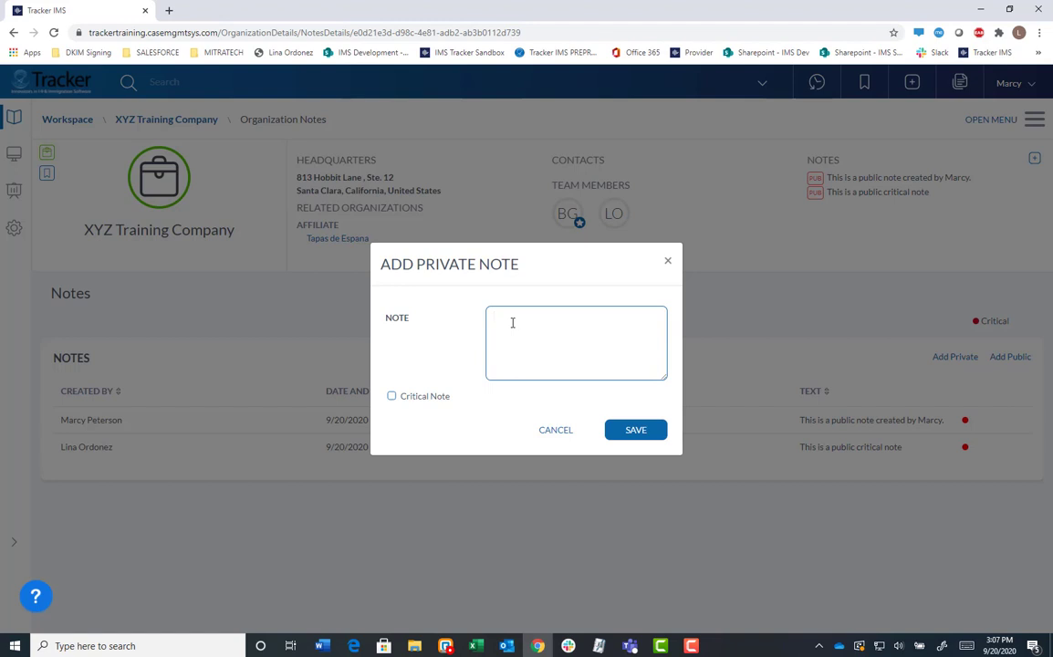
pyautogui.write('This is a private note created by Marcy')
pyautogui.click(648, 436)
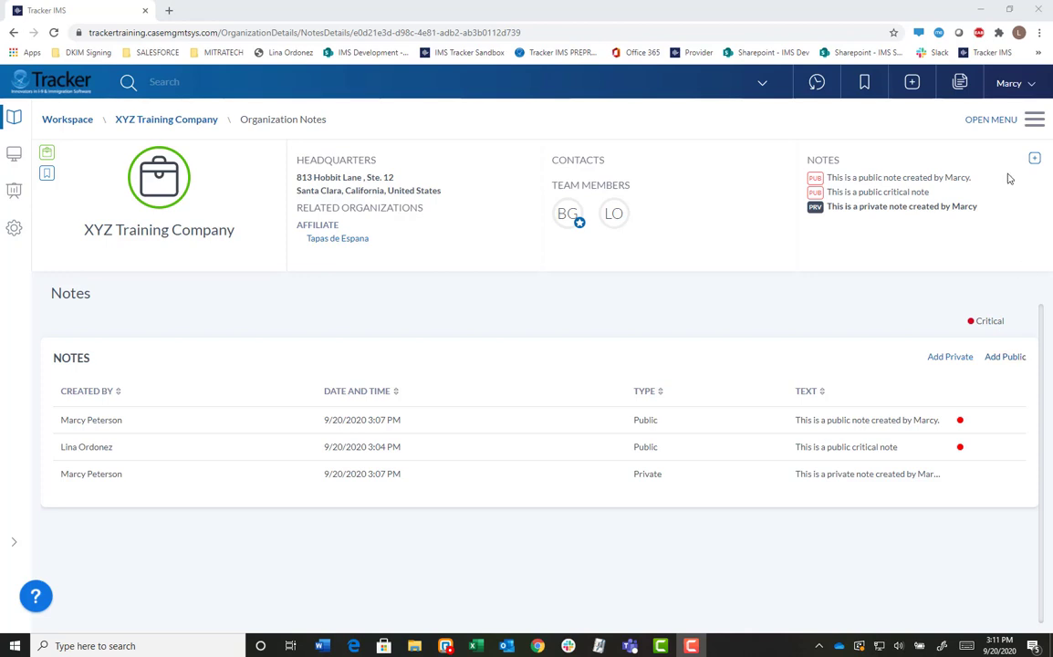
# Log out of the current account and return to the login page.
pyautogui.click(1008, 84)
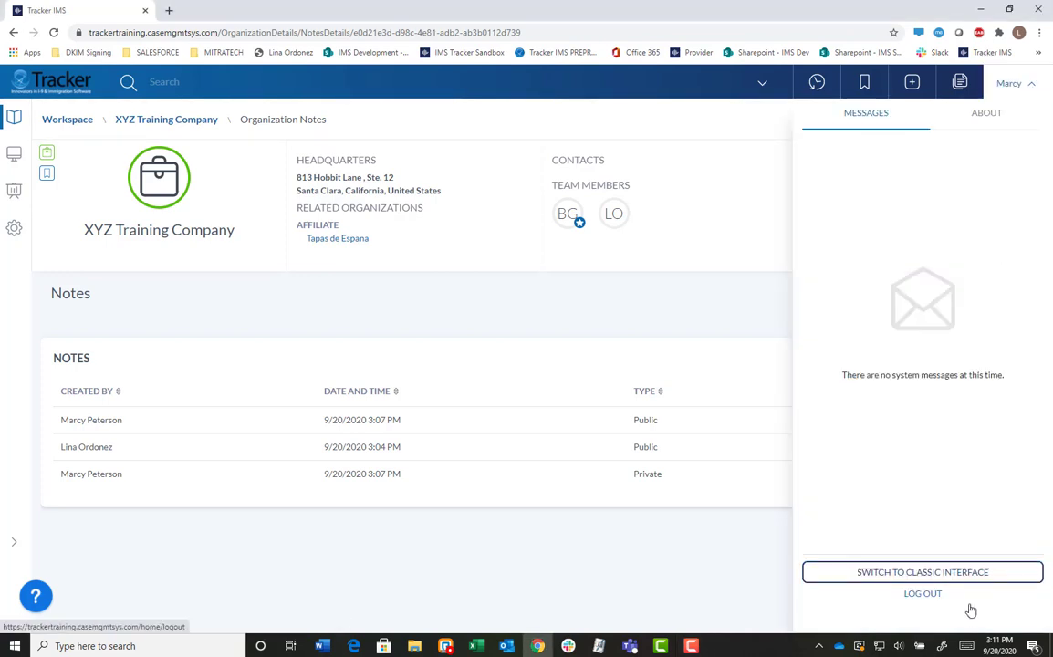
pyautogui.click(922, 594)
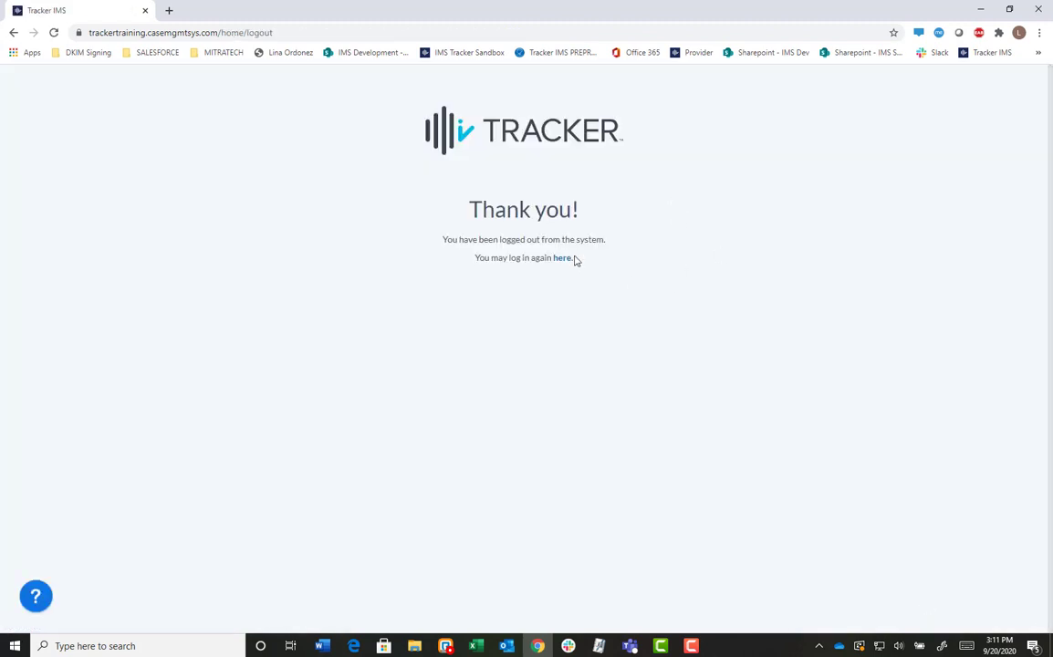
pyautogui.click(569, 259)
# Sign in under another user account, re-entering the password after the rejected attempt.
pyautogui.moveTo(552, 242); pyautogui.dragTo(405, 242)
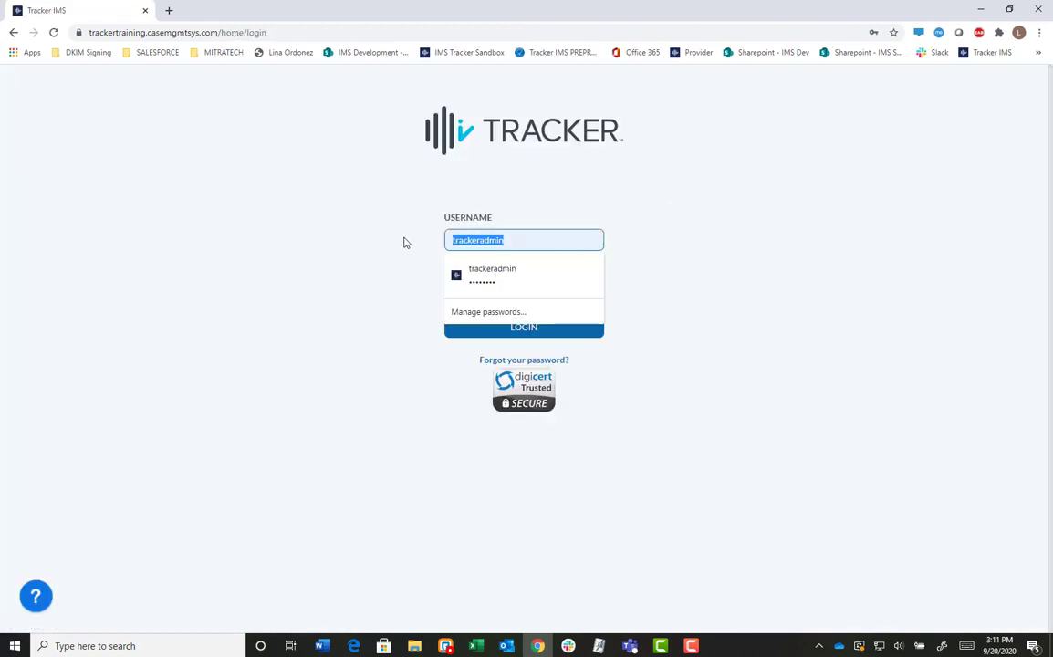
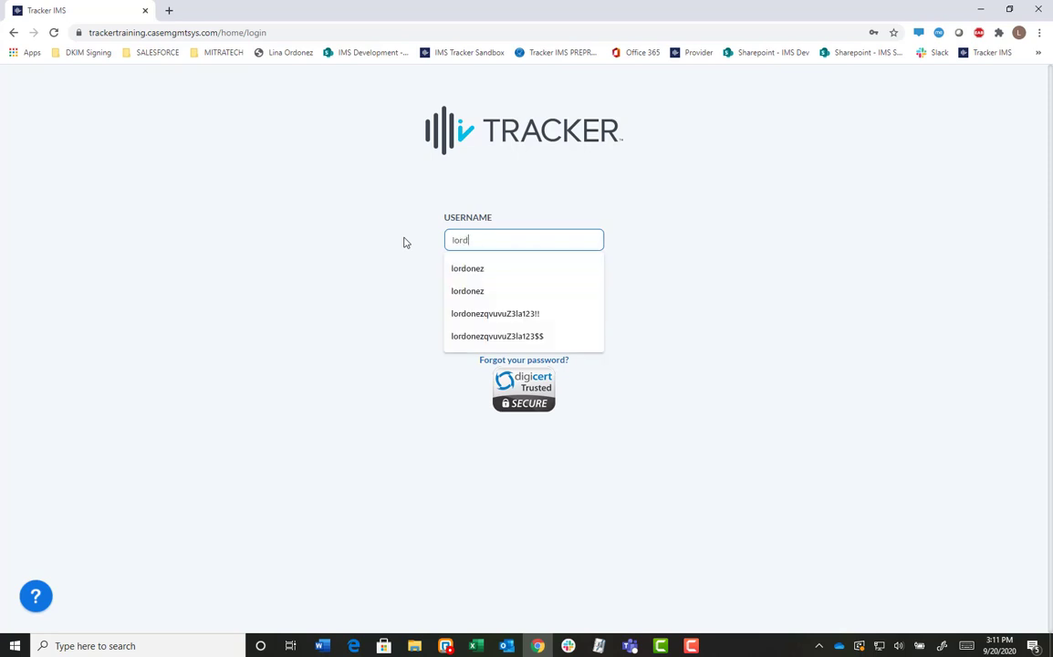
pyautogui.press('Tab')
pyautogui.write('••••••••••')
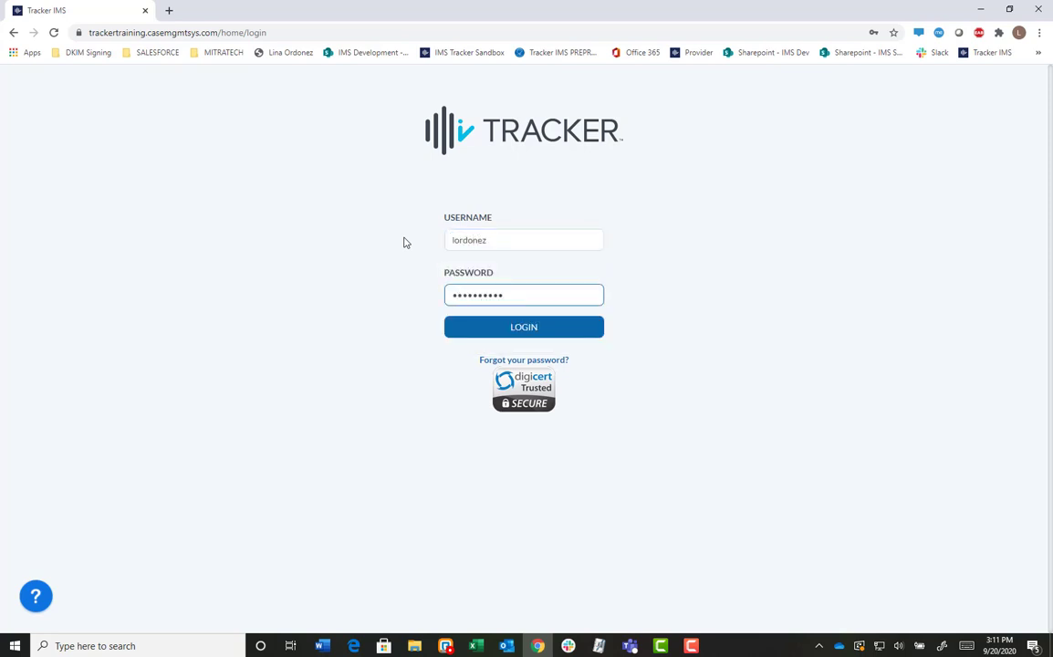
pyautogui.write('•••')
pyautogui.press('Return')
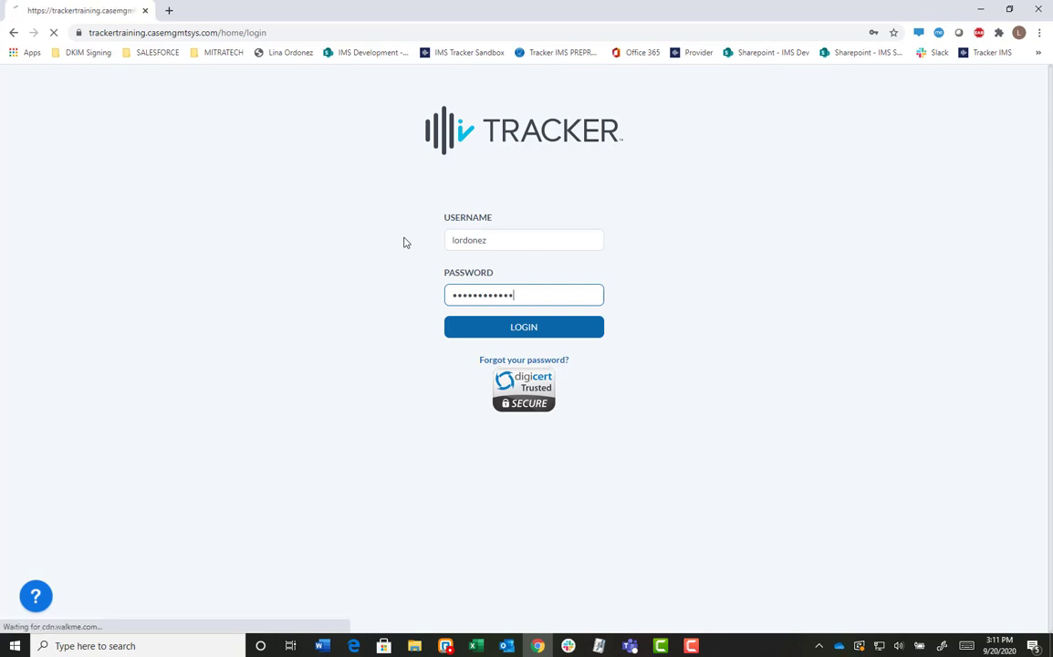
pyautogui.click(472, 295)
pyautogui.write('••••')
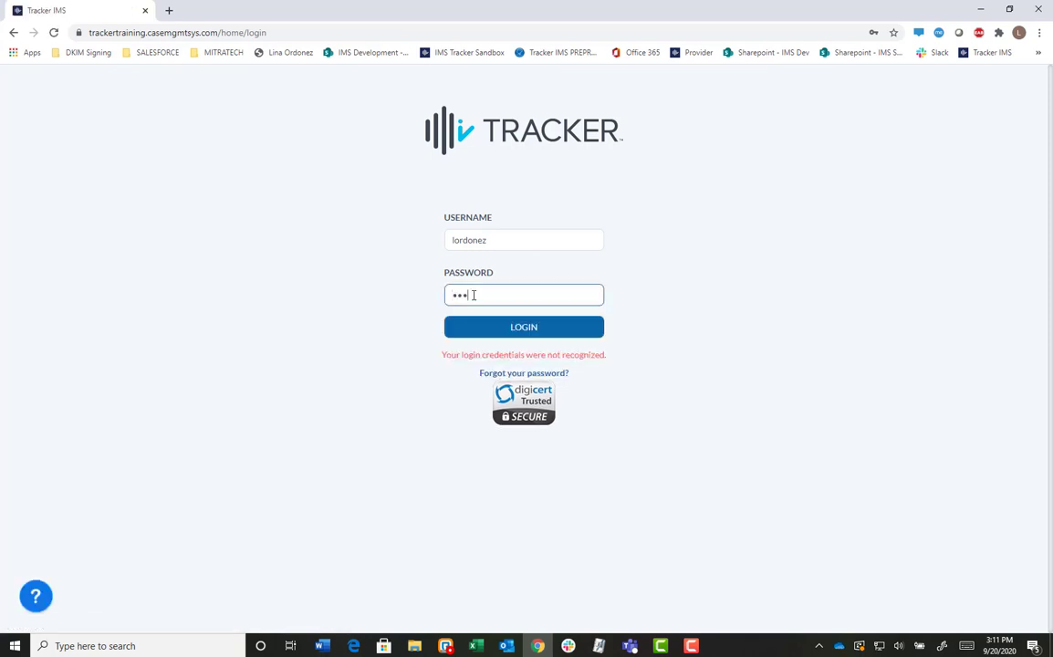
pyautogui.press('BackSpace')
pyautogui.press('BackSpace')
pyautogui.press('BackSpace')
pyautogui.press('BackSpace')
pyautogui.write('•••••••••••••')
pyautogui.press('Return')
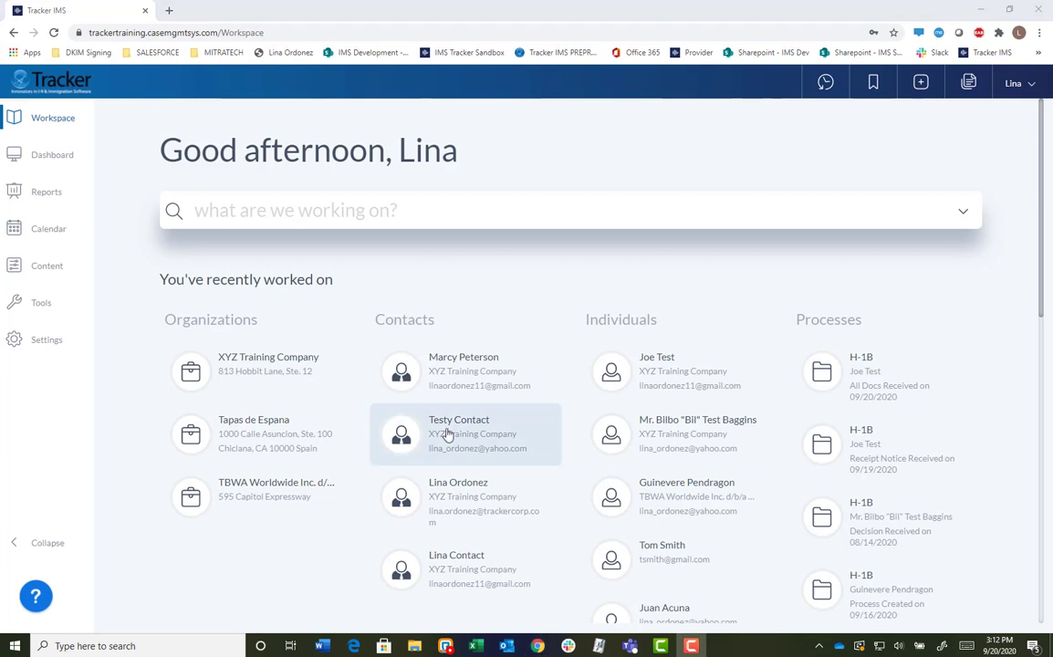
# Open XYZ Training Company and review its notes: two public notes plus the private note.
pyautogui.click(305, 380)
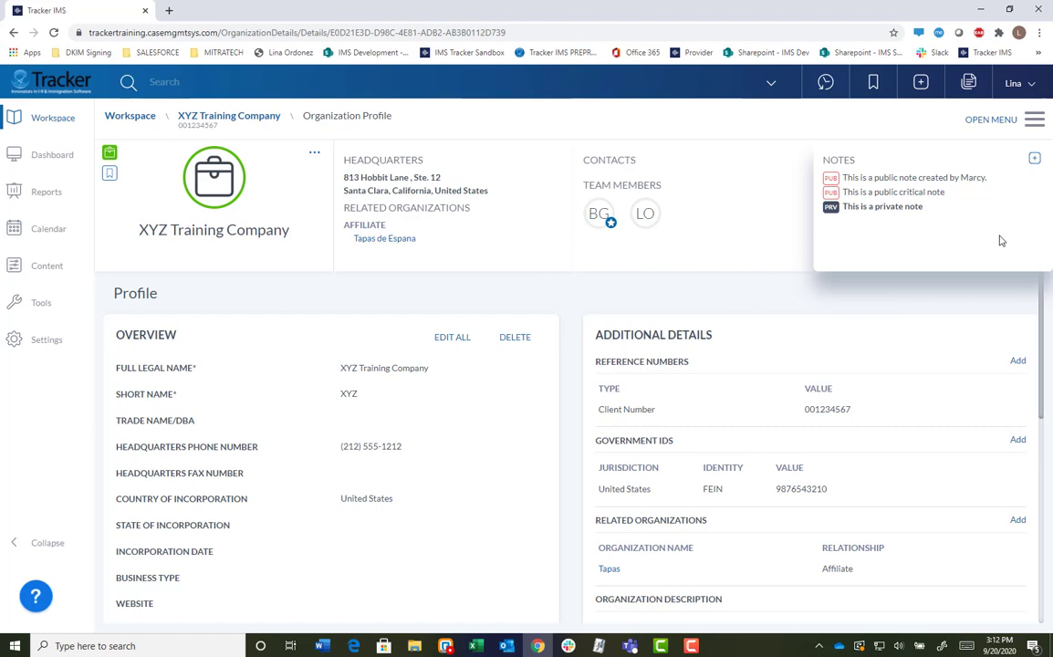
pyautogui.moveTo(985, 179)
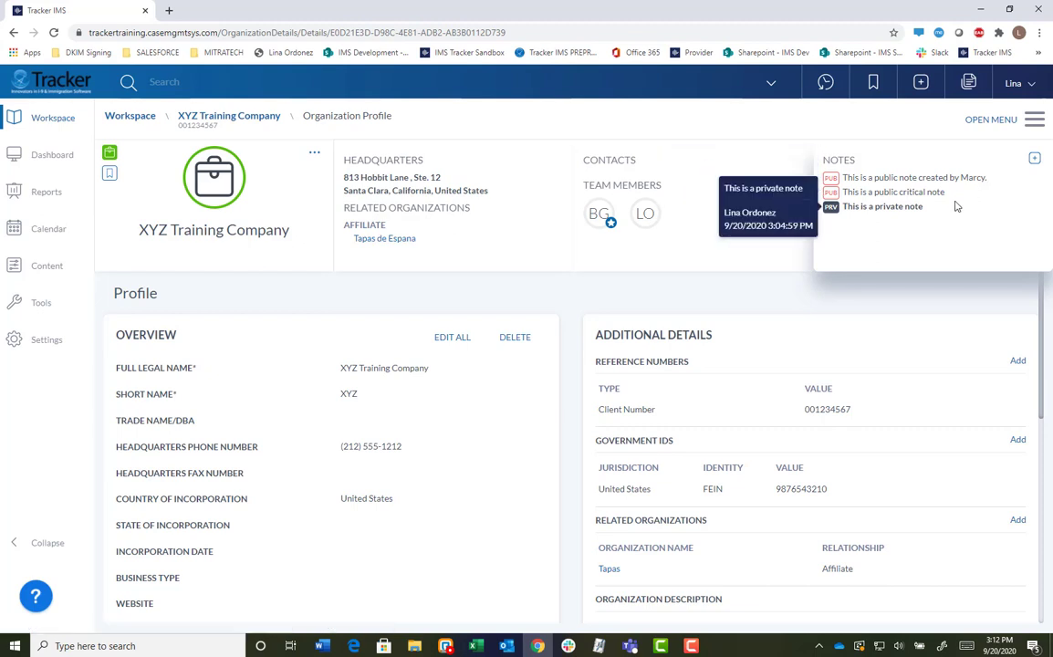
pyautogui.moveTo(956, 201)
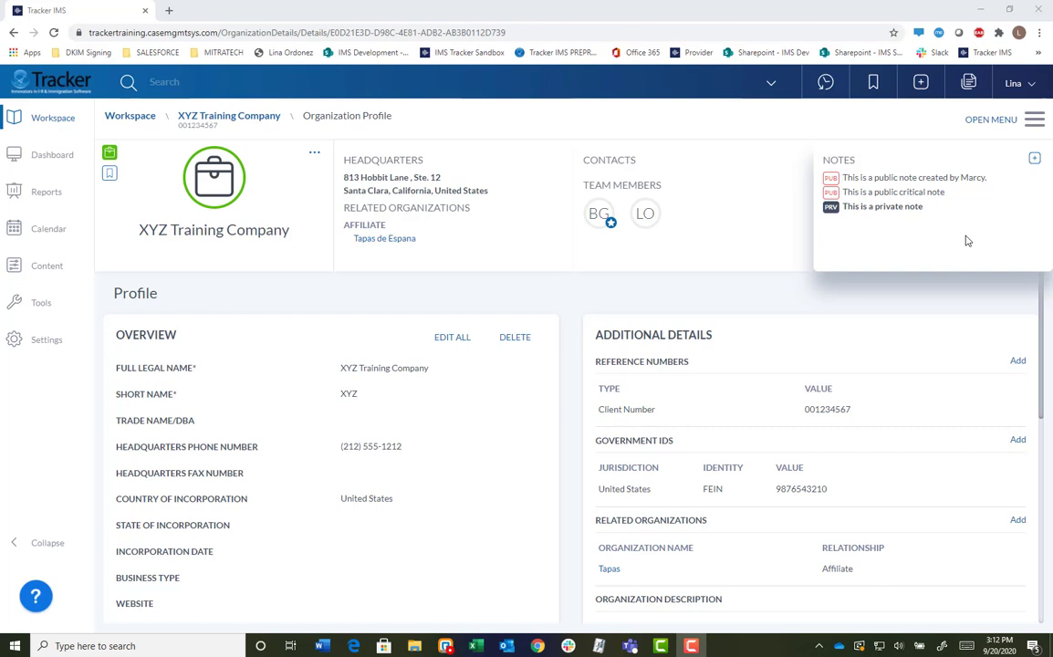
# Return to XYZ Training Company's main record and browse its section menu for Contacts.
pyautogui.click(256, 122)
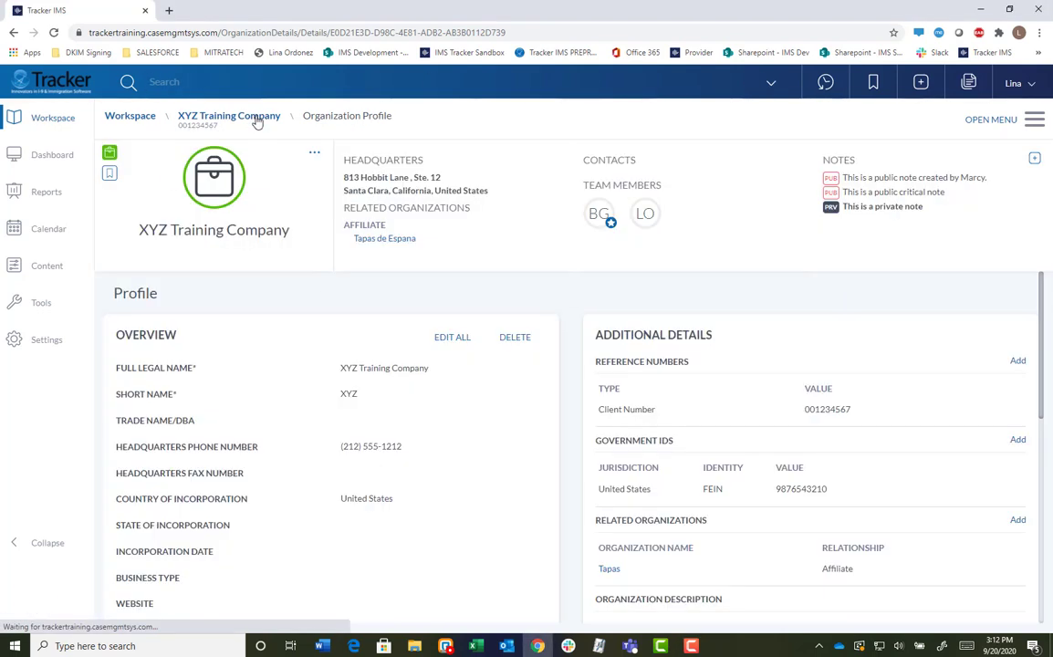
pyautogui.click(1036, 118)
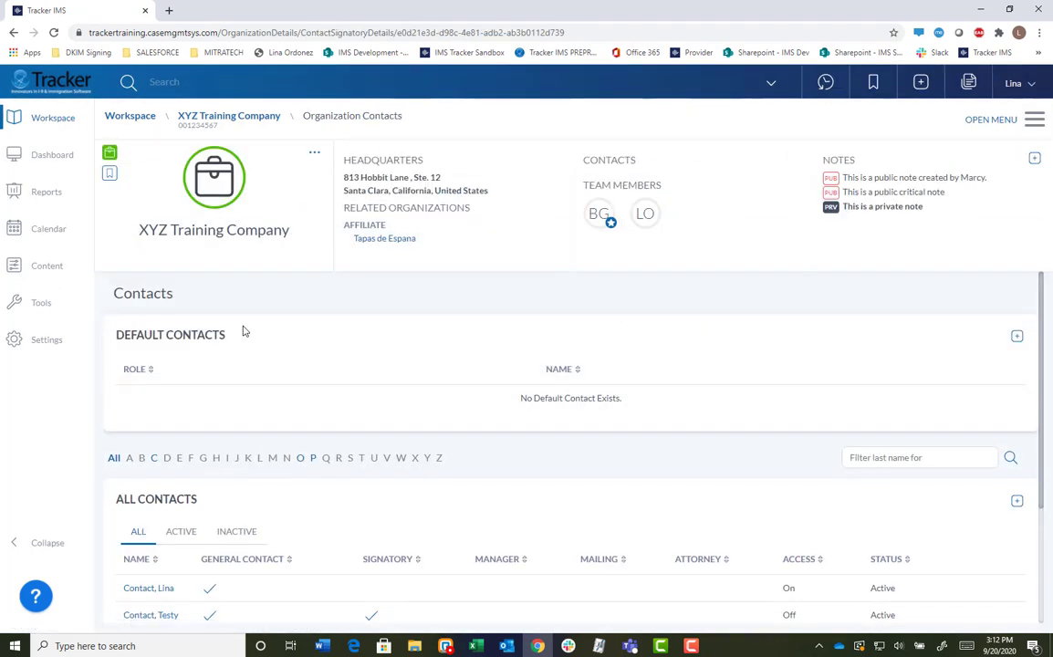
pyautogui.scroll(-2, 582, 517)
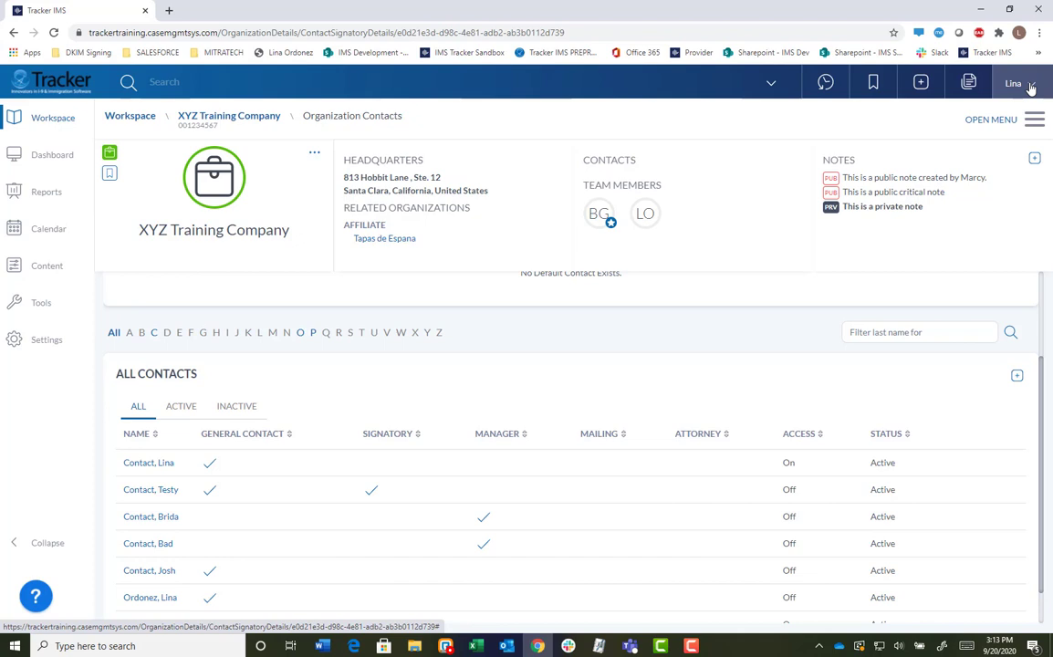
pyautogui.click(1031, 87)
# Sign out and log back in with the contact user's username and password.
pyautogui.click(923, 619)
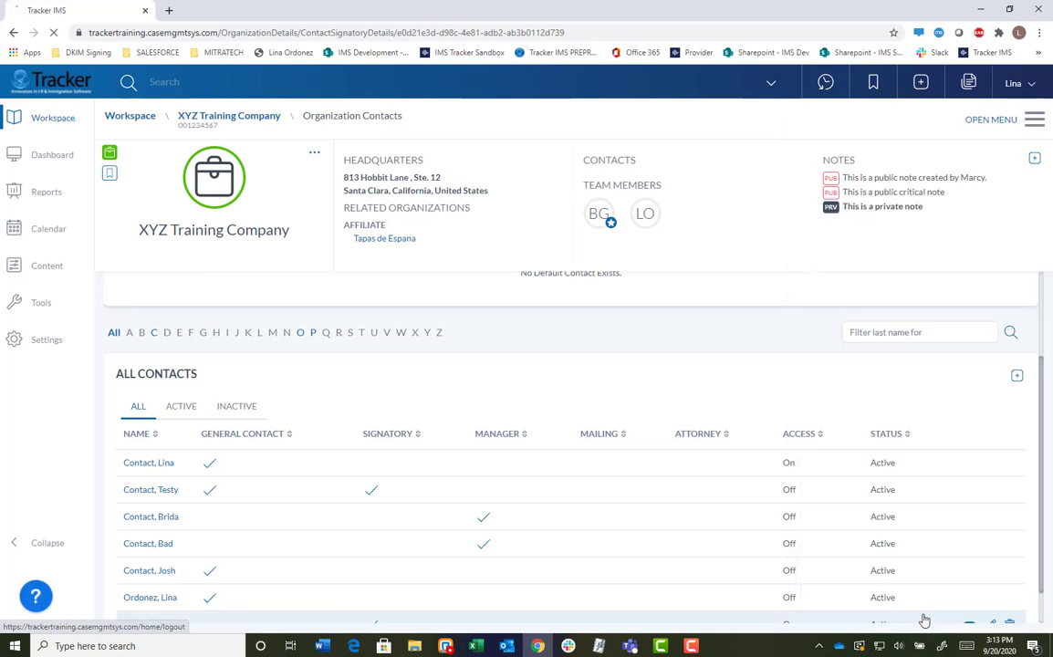
pyautogui.click(562, 259)
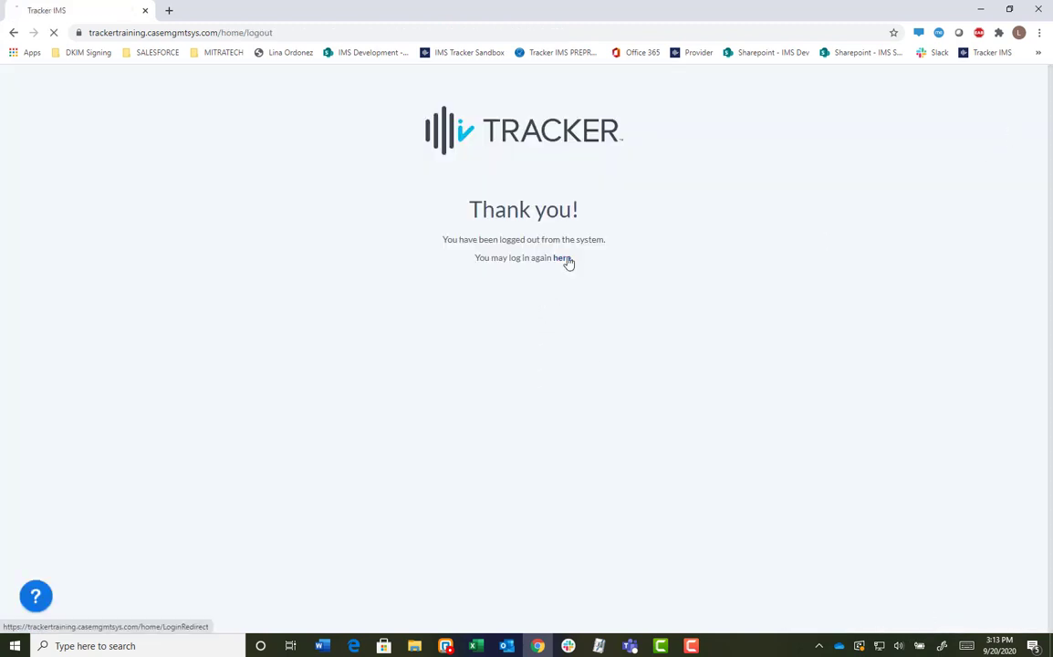
pyautogui.doubleClick(524, 239)
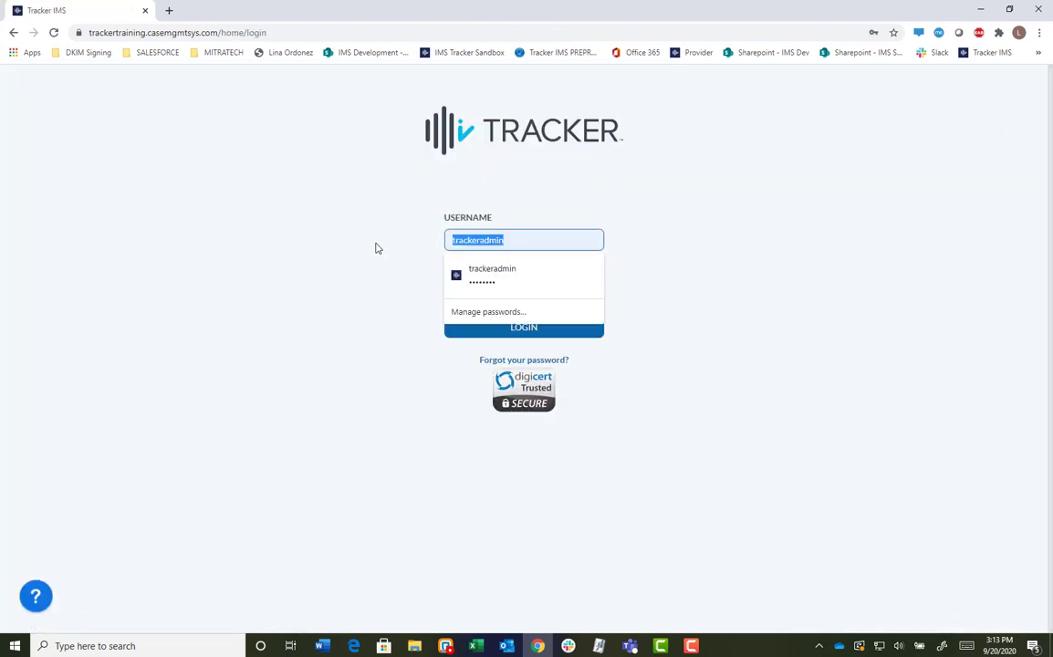
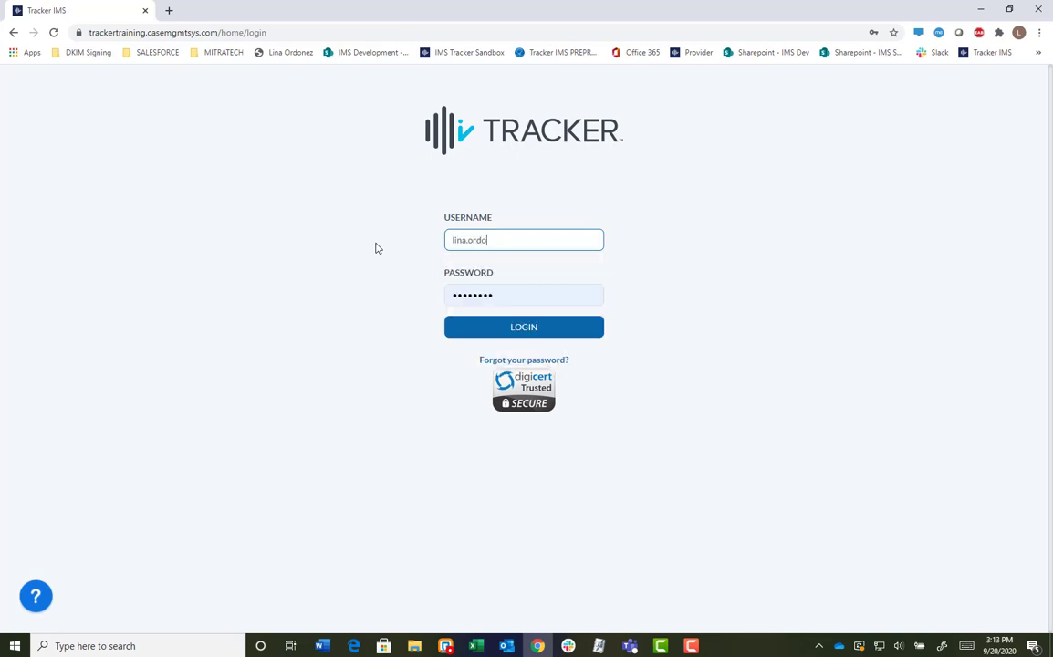
pyautogui.write('co')
pyautogui.press('Down')
pyautogui.press('Return')
pyautogui.press('Tab')
pyautogui.write('•••••••••••')
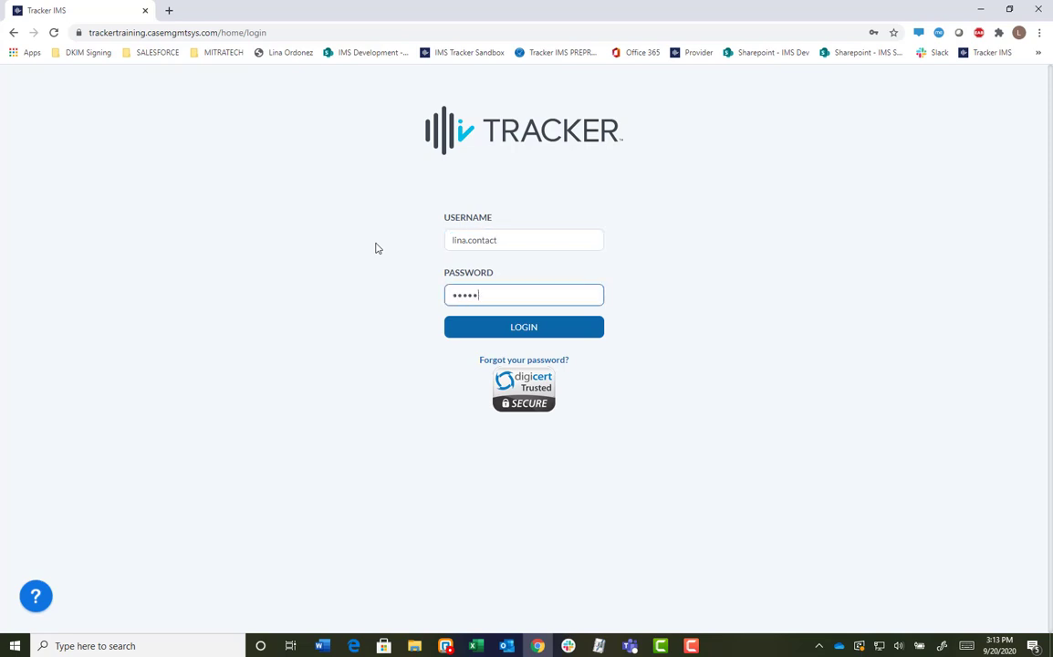
pyautogui.press('Return')
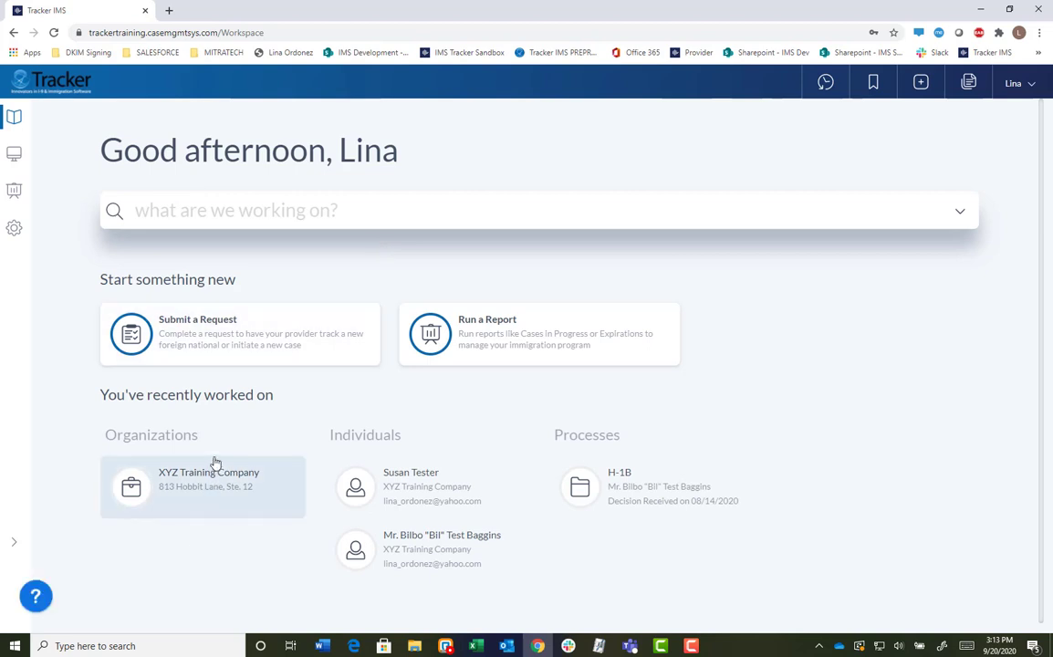
# Open XYZ Training Company as the contact user and inspect its two public notes and one private note.
pyautogui.click(209, 489)
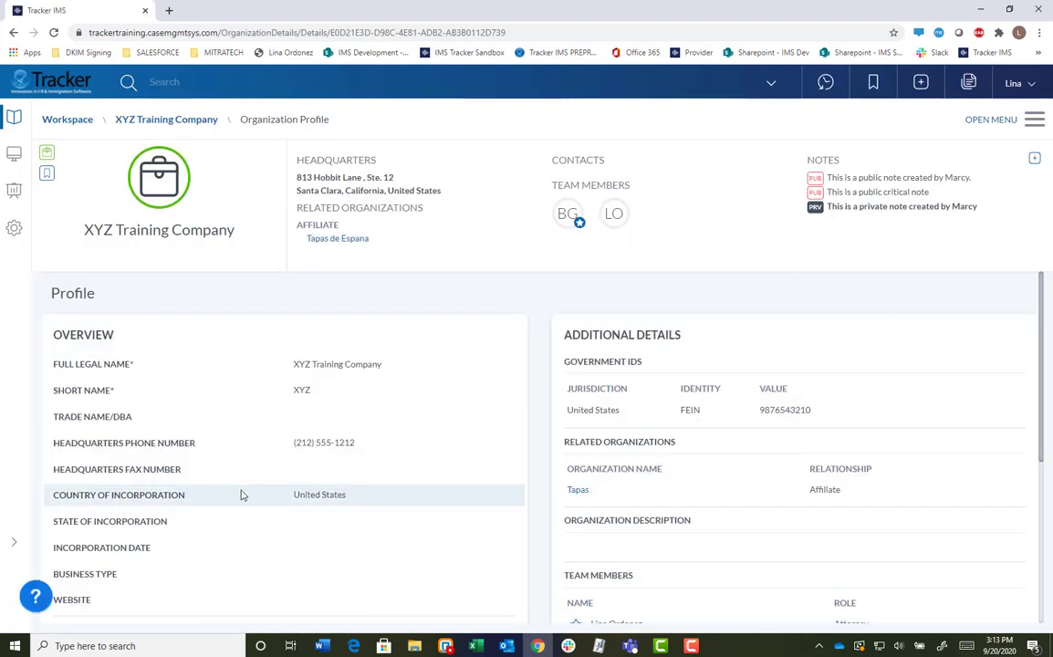
pyautogui.moveTo(921, 206)
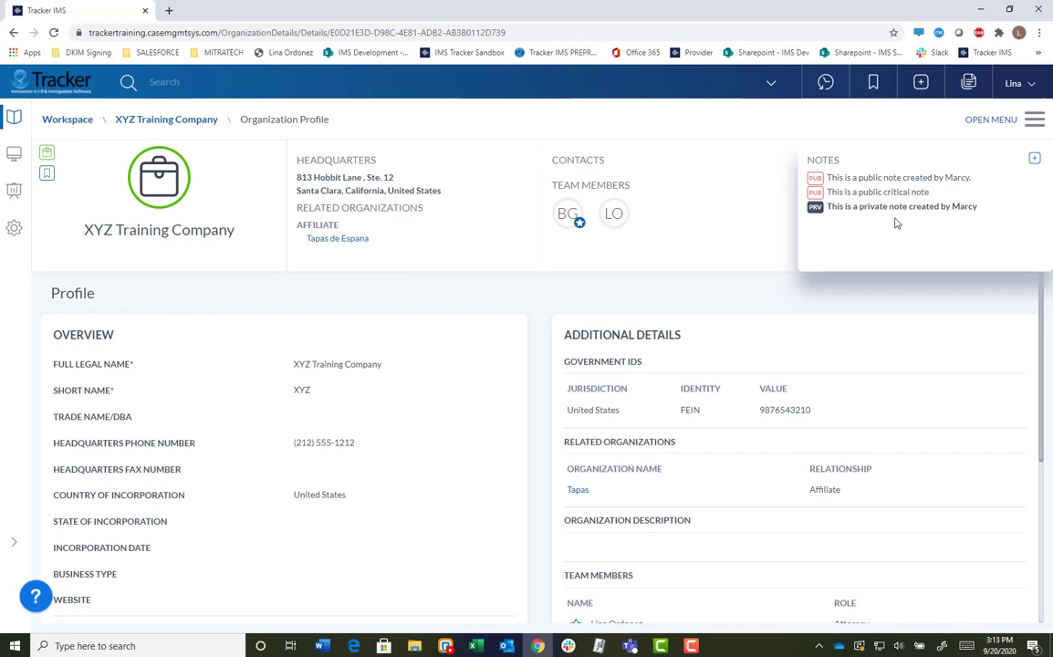
pyautogui.moveTo(915, 186)
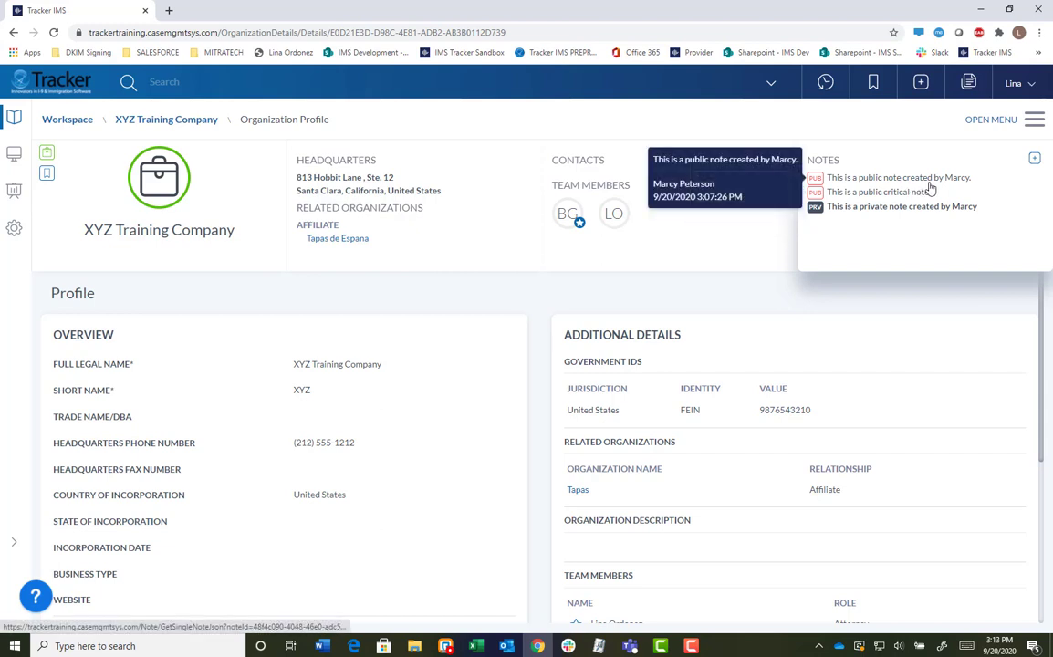
pyautogui.moveTo(975, 211)
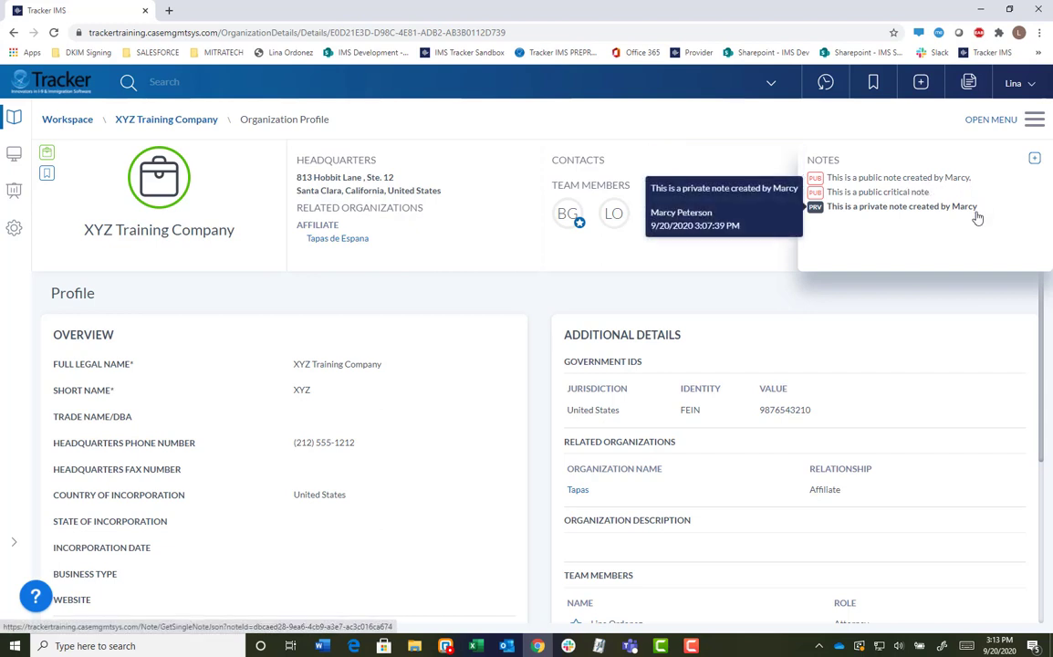